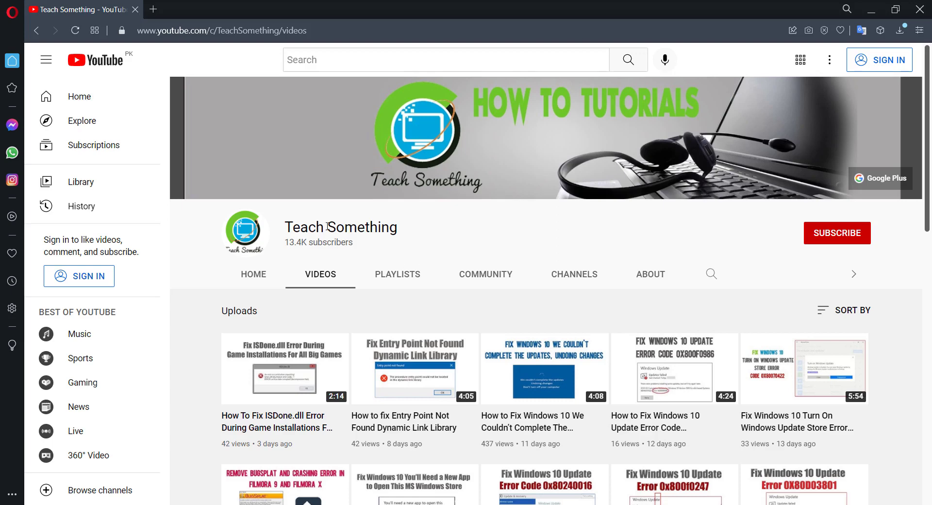
Clear the text selection and hide the note window holding the video title.
left_click_drag(278, 228, 353, 251)
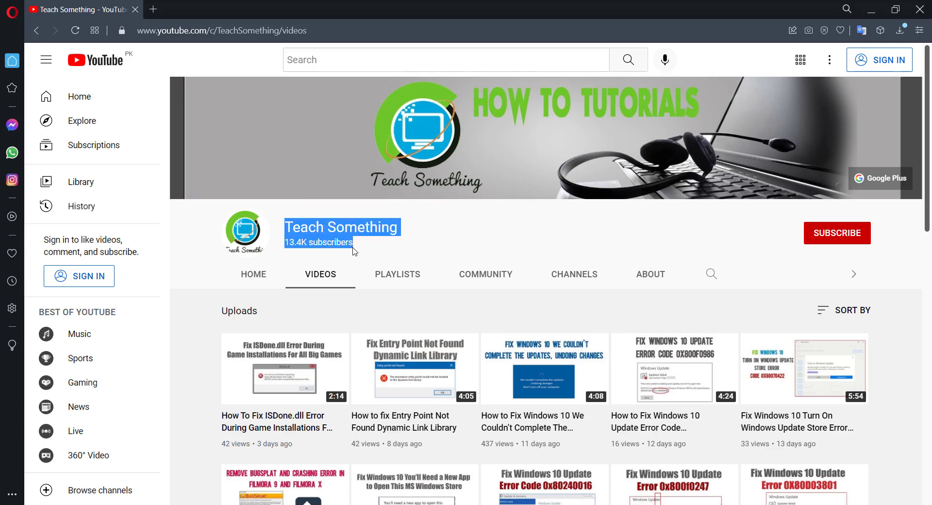
left_click(369, 249)
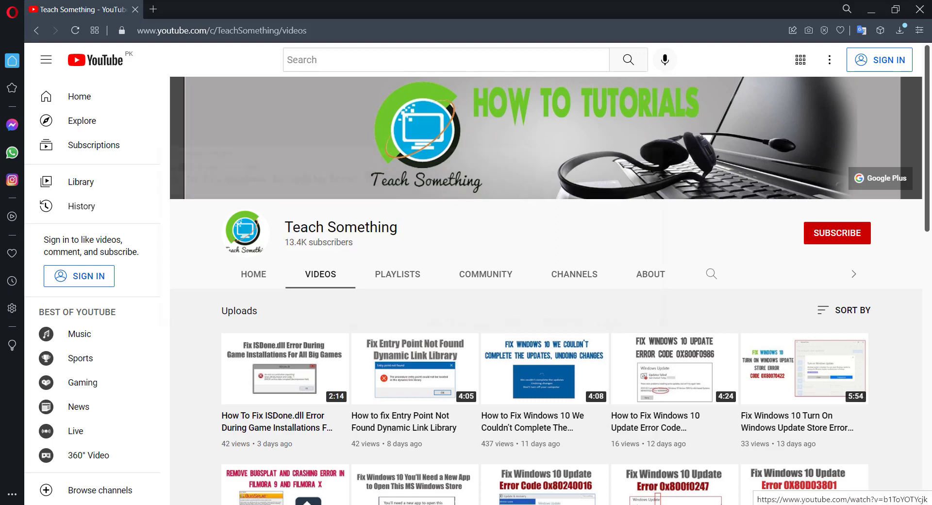
key("alt+Tab")
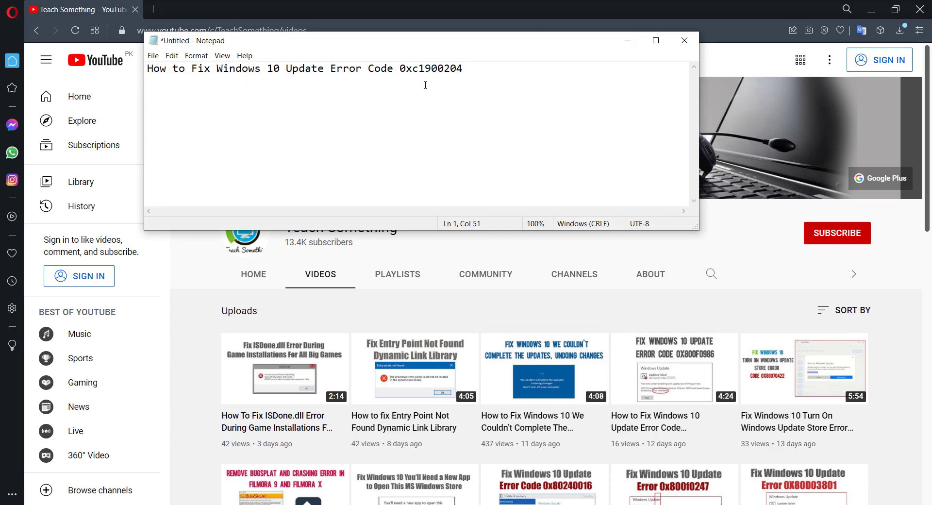
left_click(627, 41)
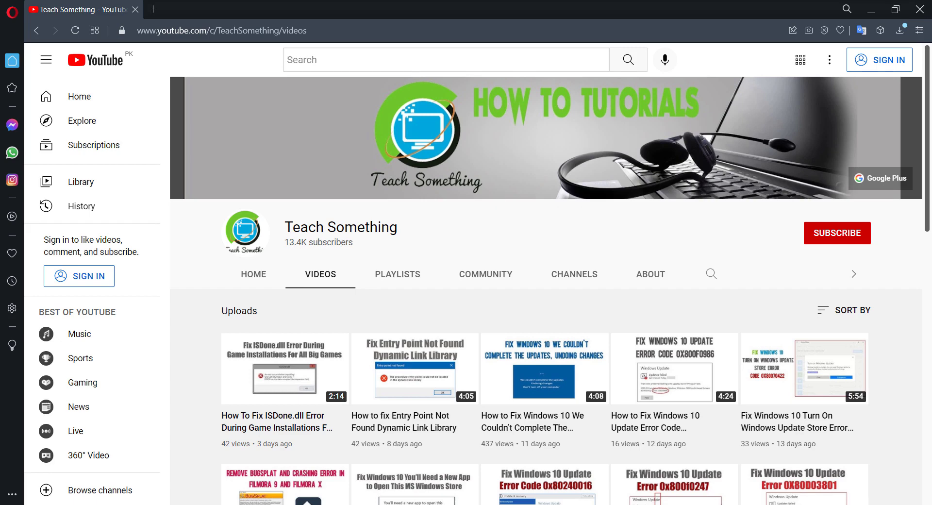
Run the Windows Update troubleshooter from Update & Security's Additional troubleshooters, closing it when it finds nothing.
left_click(9, 502)
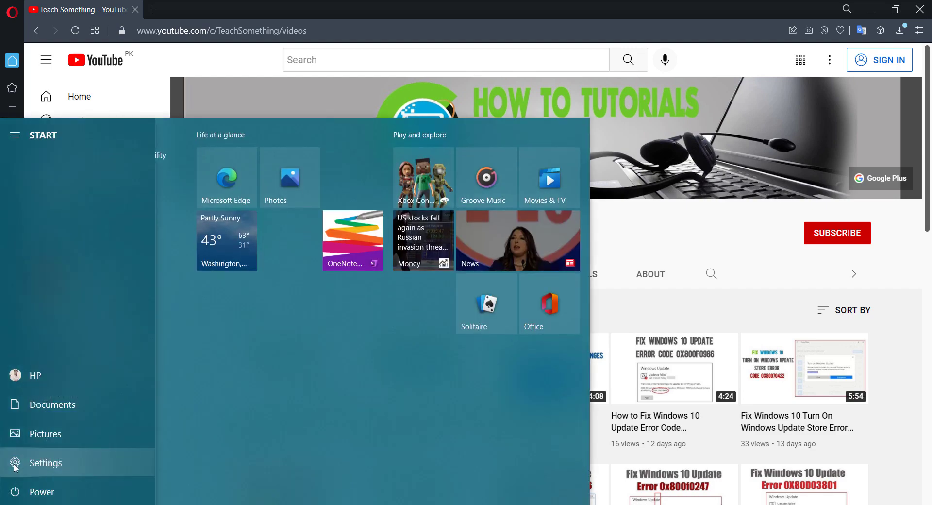
left_click(15, 464)
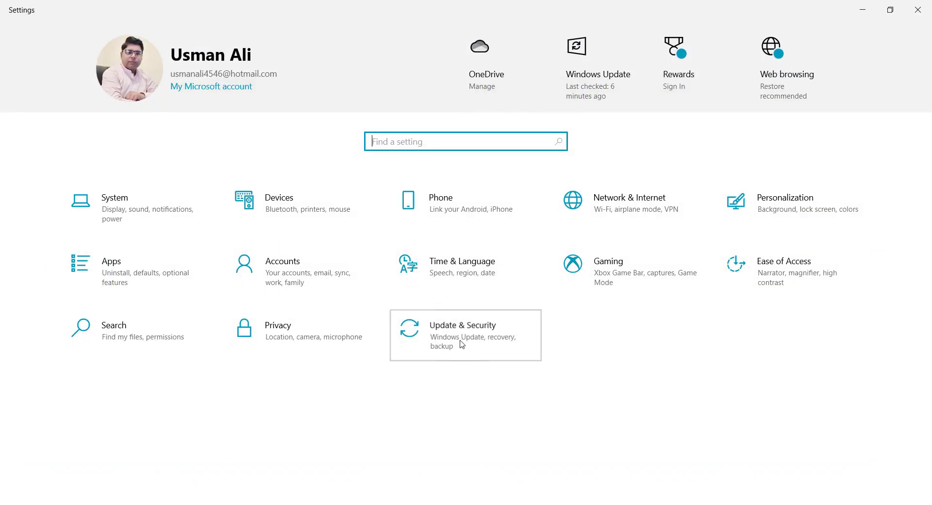
left_click(461, 344)
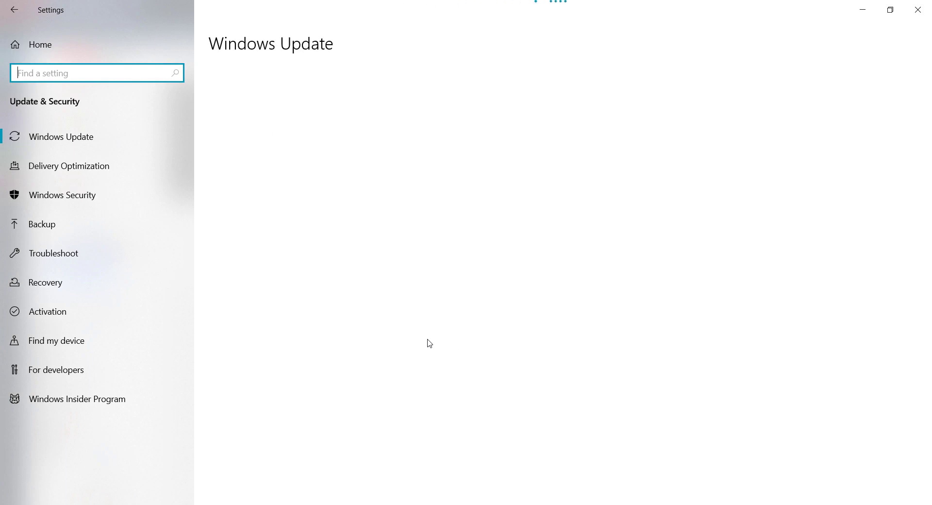
left_click(61, 256)
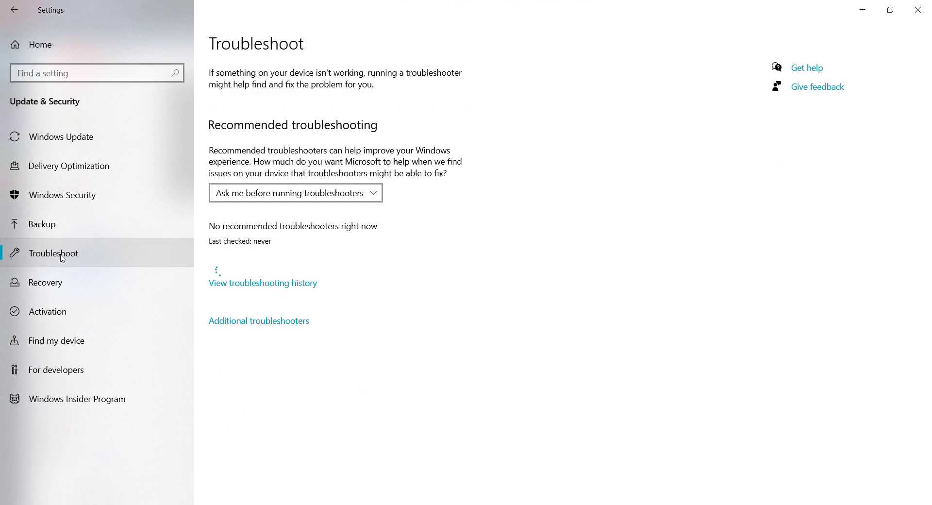
left_click(264, 325)
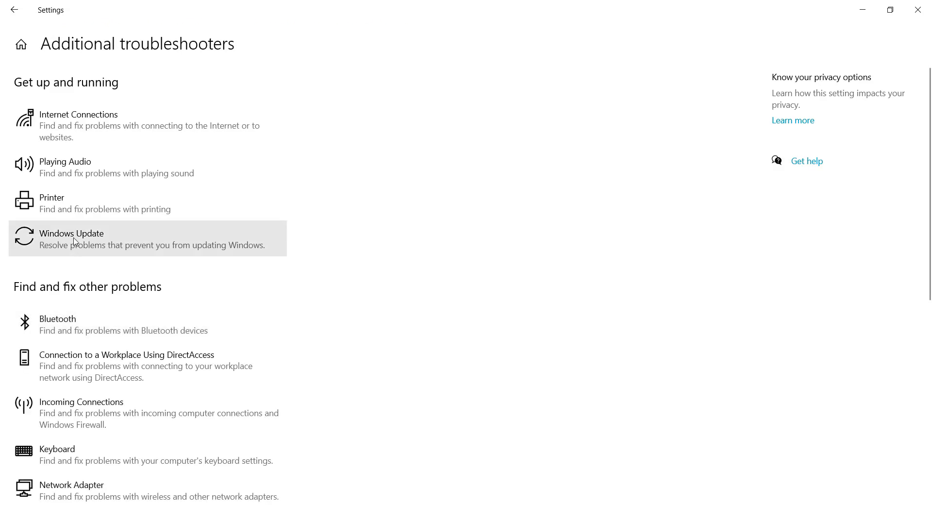
left_click(74, 241)
left_click(247, 277)
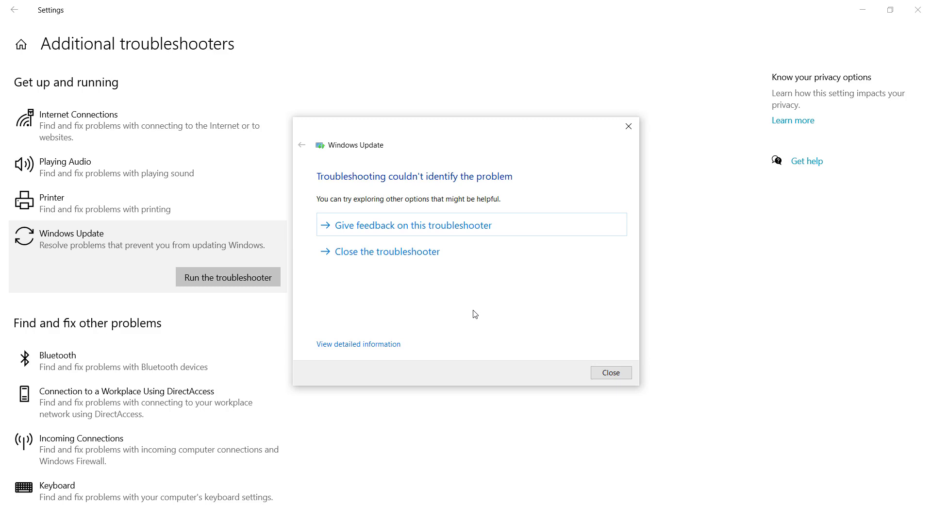
left_click(613, 373)
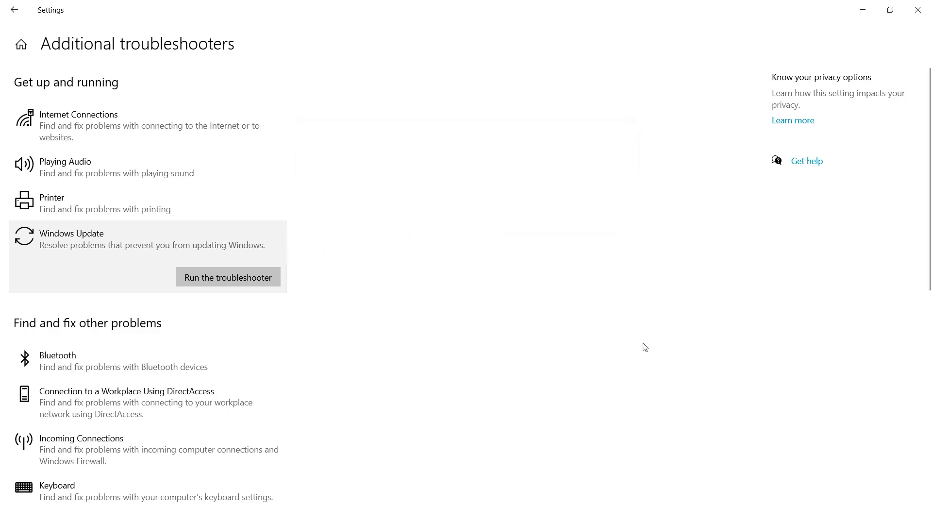
Close Settings and Google 'reset windows update components' in a new Opera tab.
left_click(927, 4)
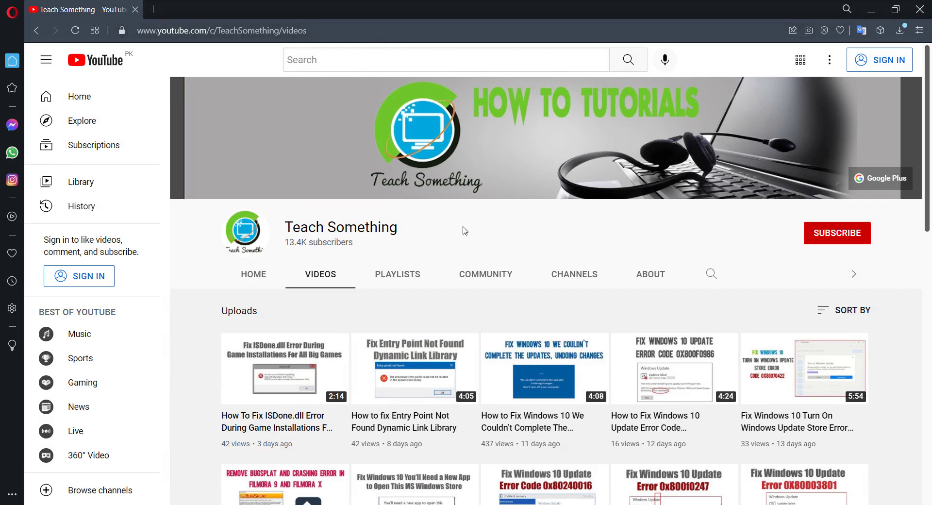
left_click(153, 9)
left_click(238, 187)
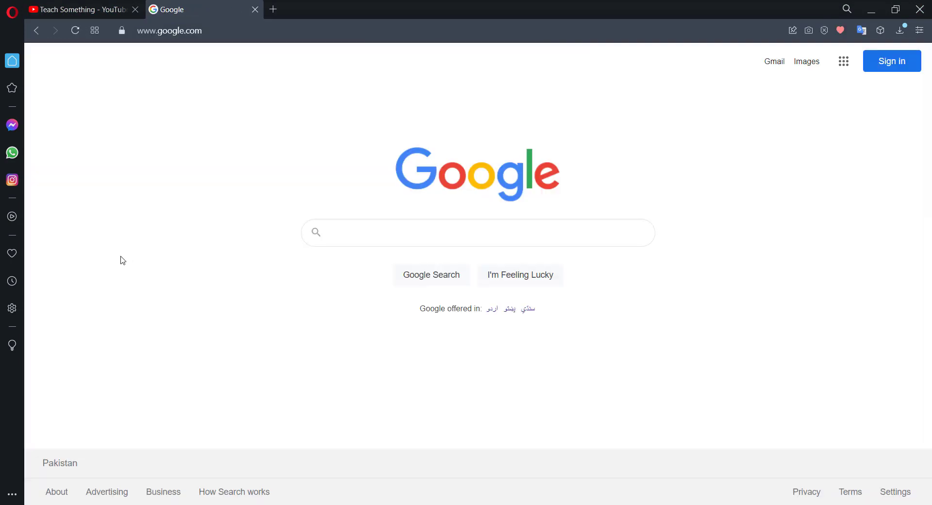
type("reset wi")
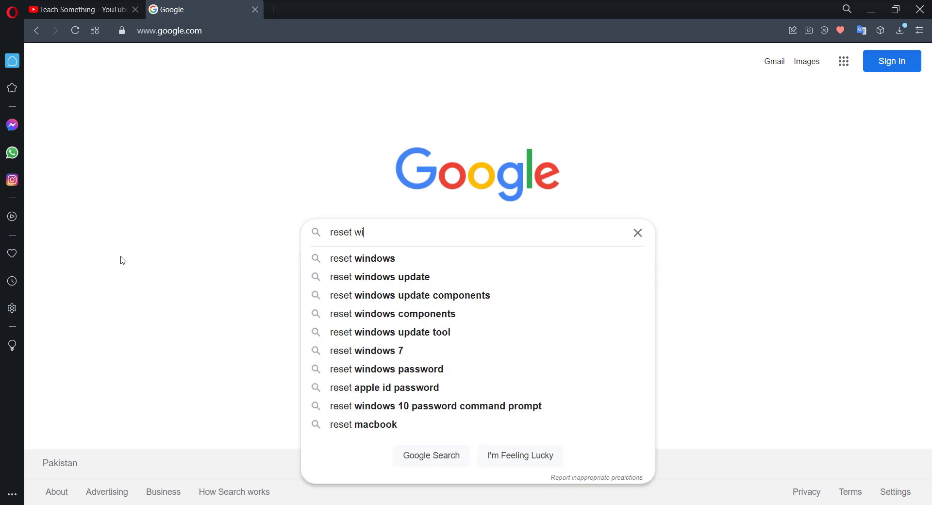
type("ndows")
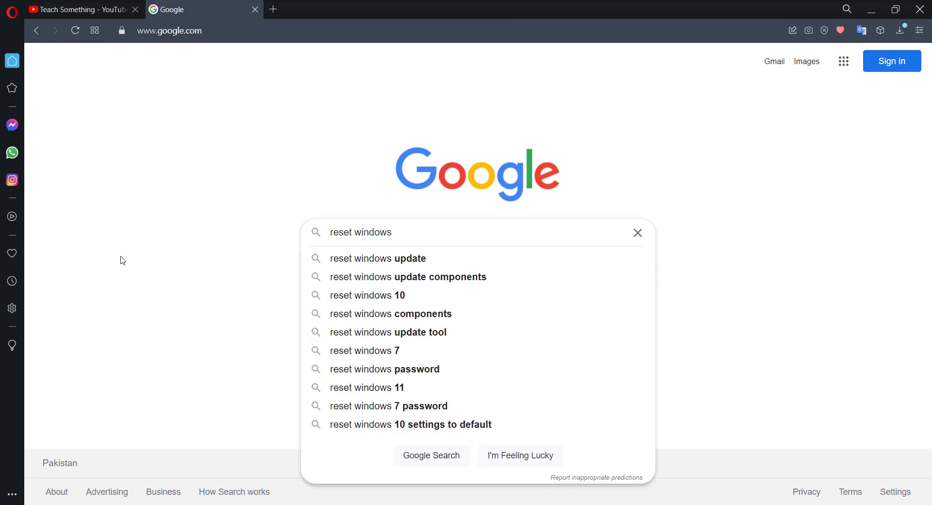
type(" upd")
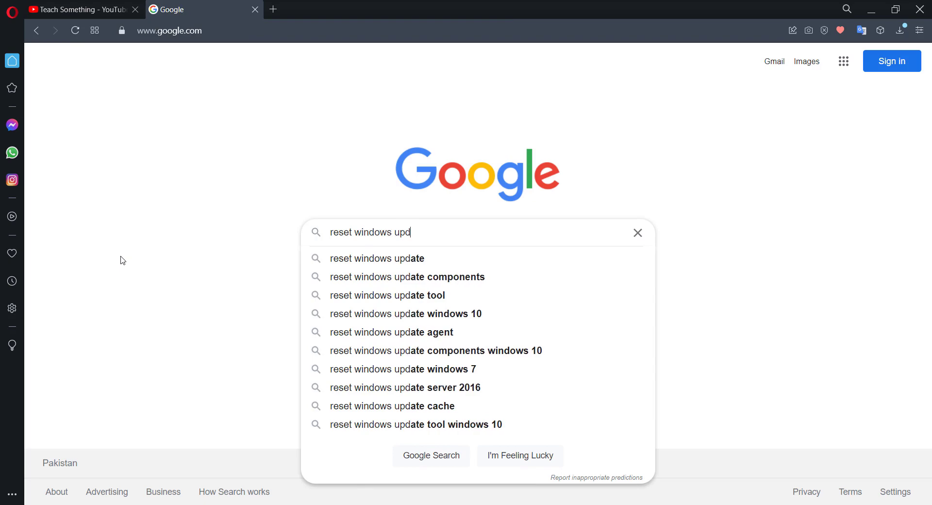
key("Down")
key("Down")
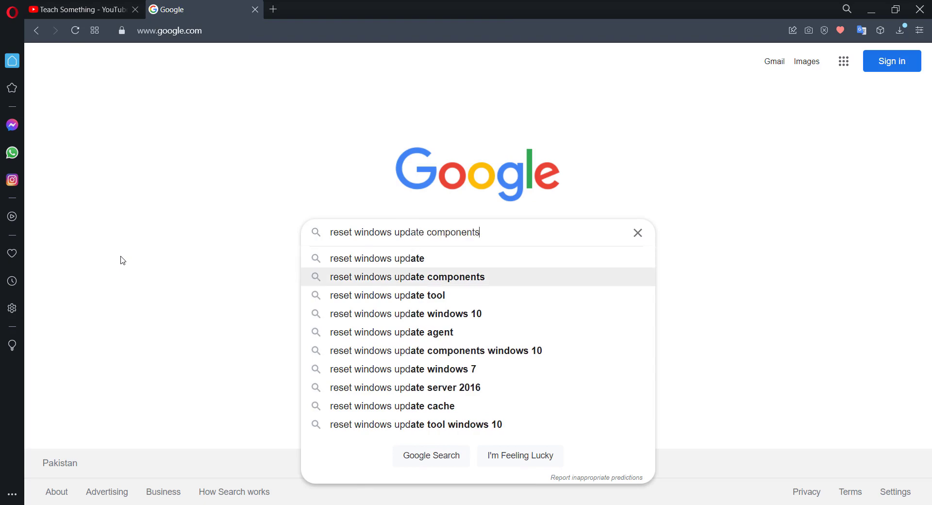
key("Return")
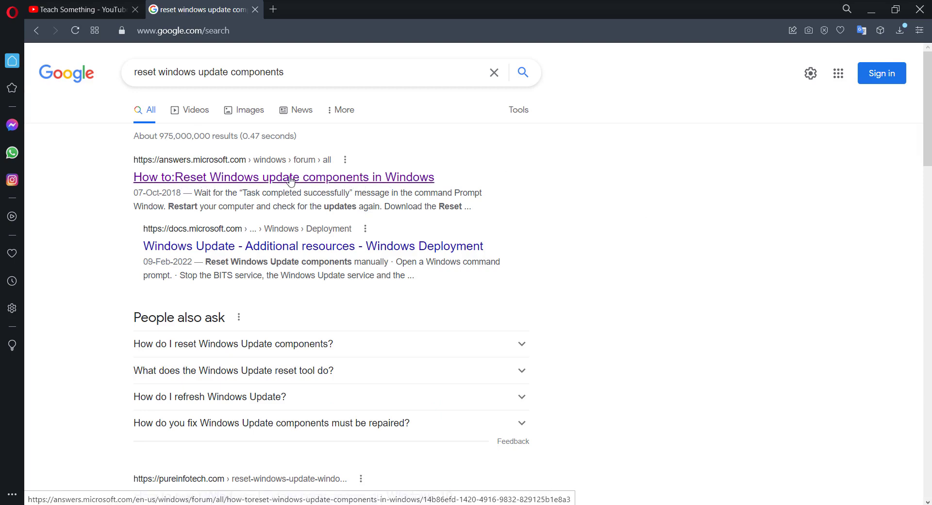
Open the answers.microsoft.com reset article and download Wureset Windows 10.zip for Windows 10.
left_click(199, 171)
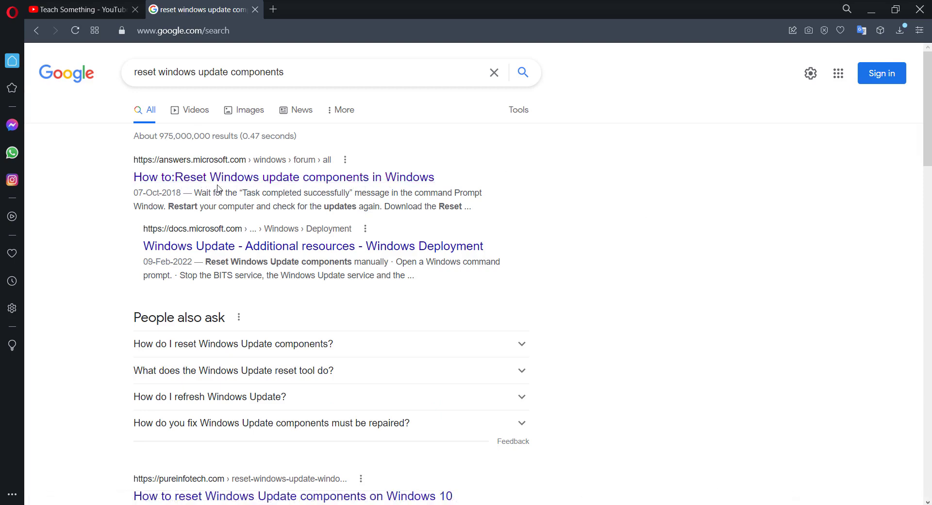
scroll(194, 293, "down", 7)
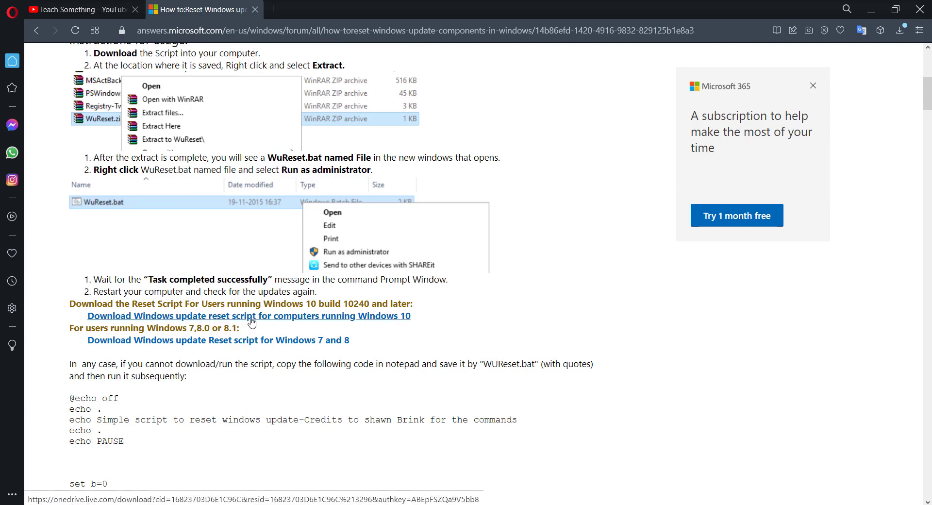
left_click(374, 317)
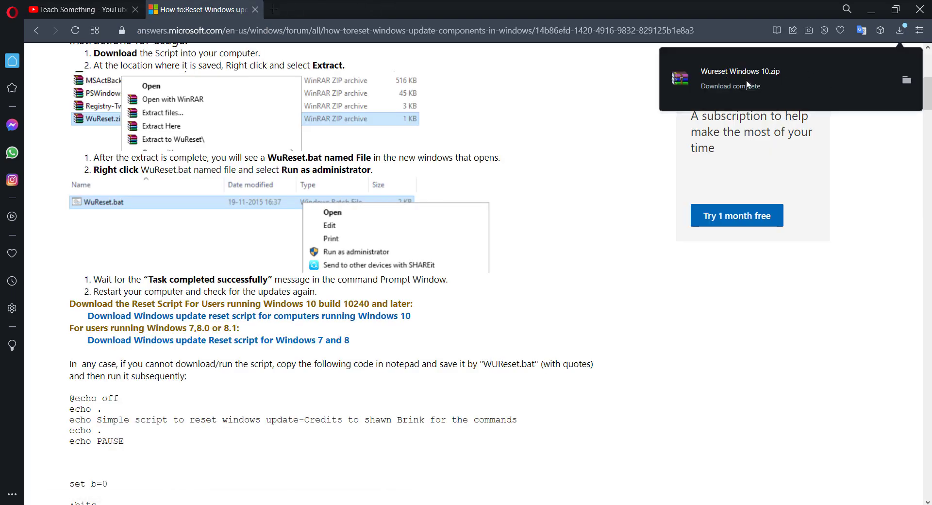
left_click(908, 80)
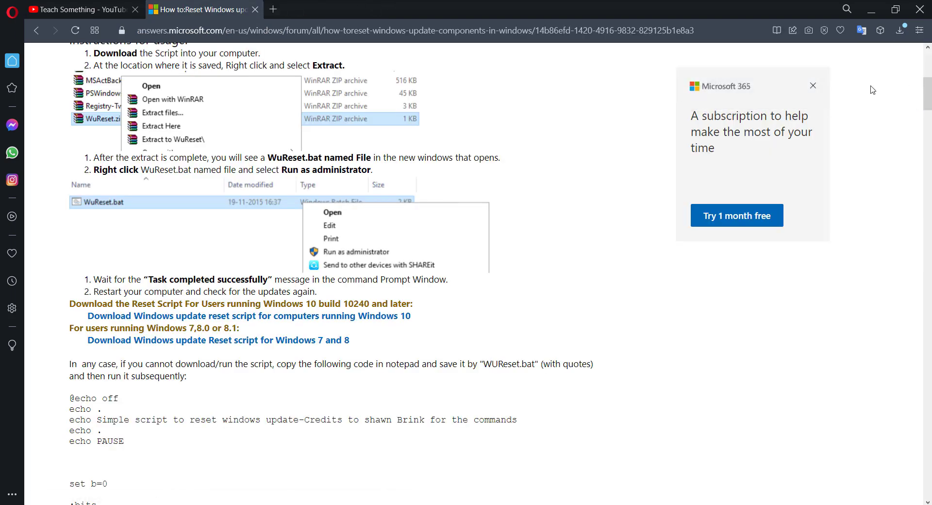
Extract the Wureset Windows 10 archive in Downloads, then copy the zip onto the desktop.
right_click(197, 108)
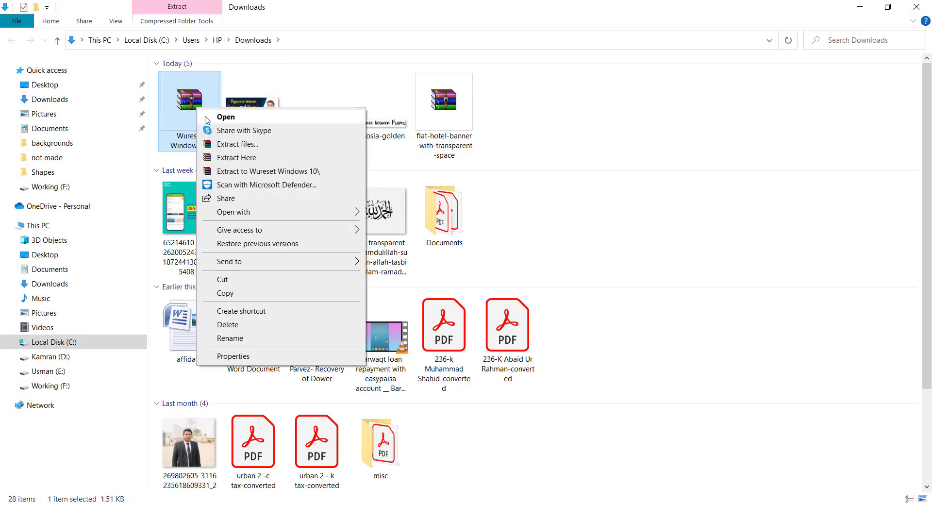
left_click(227, 158)
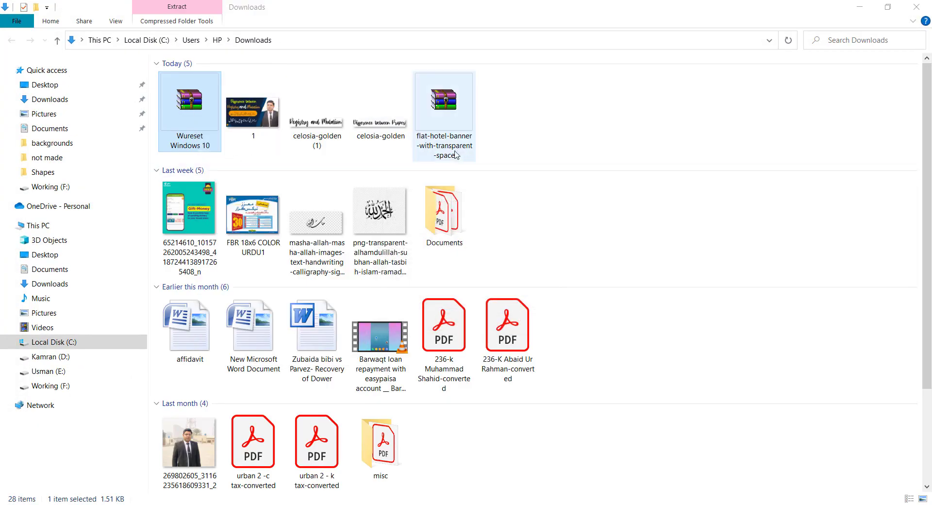
scroll(574, 169, "down", 2)
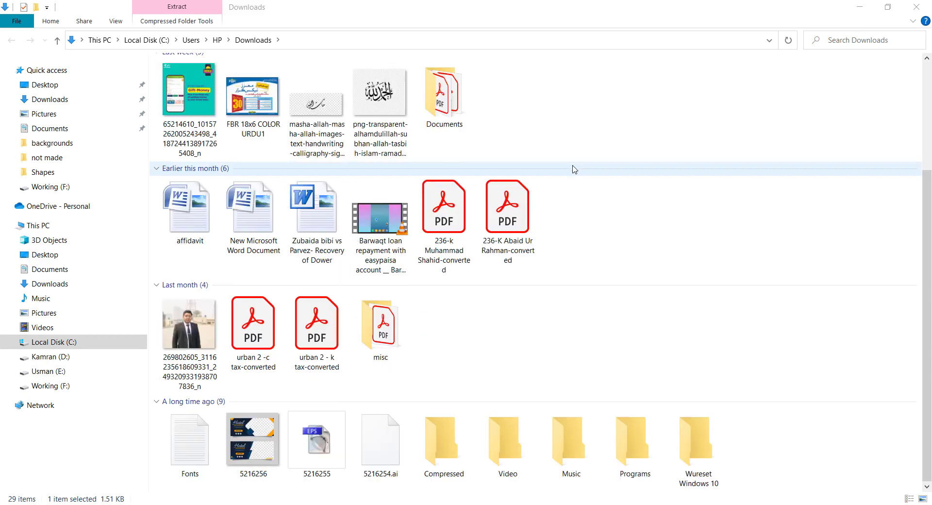
scroll(575, 169, "up", 2)
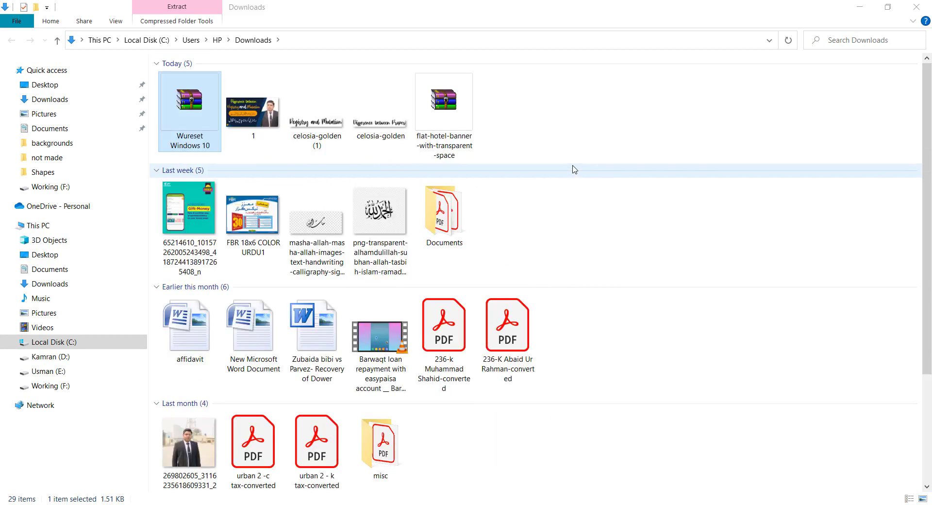
right_click(186, 111)
left_click(225, 286)
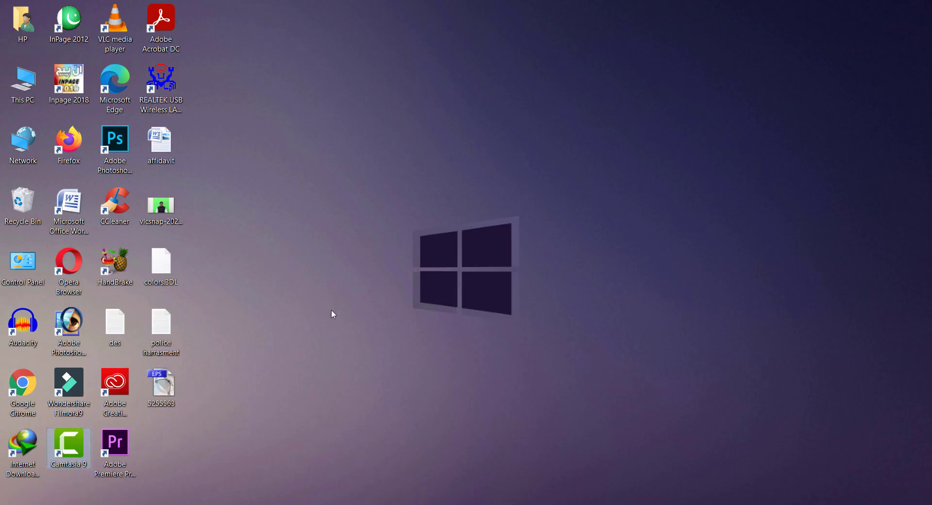
right_click(330, 312)
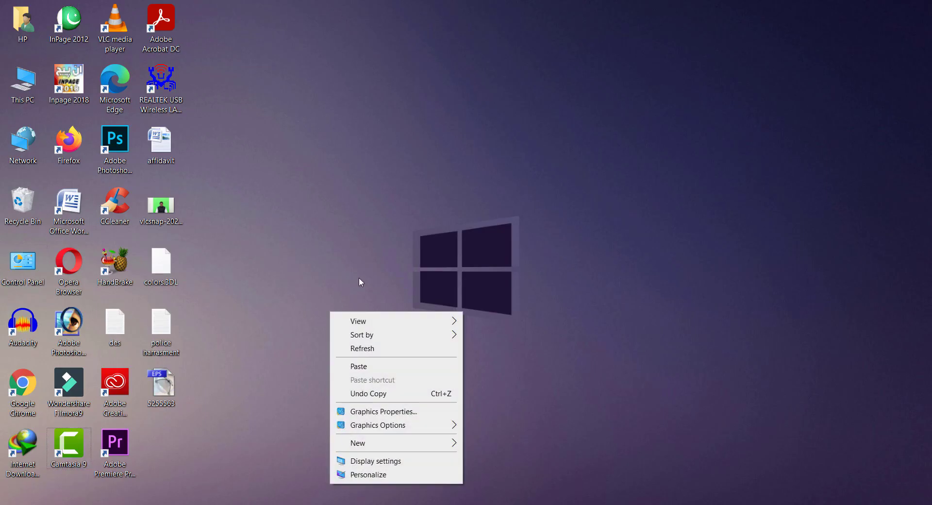
left_click(369, 367)
Extract the desktop copy to a Wureset Windows 10 folder and run WuReset as administrator.
right_click(164, 443)
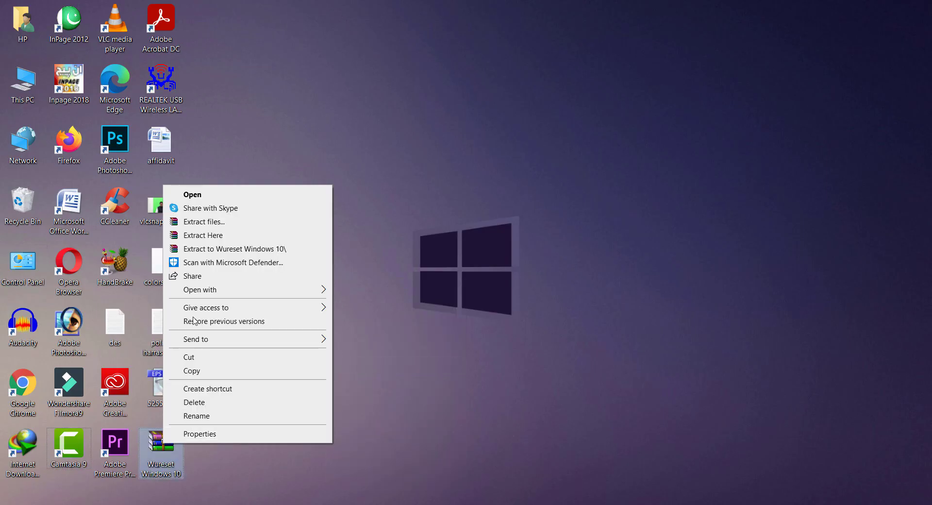
left_click(202, 248)
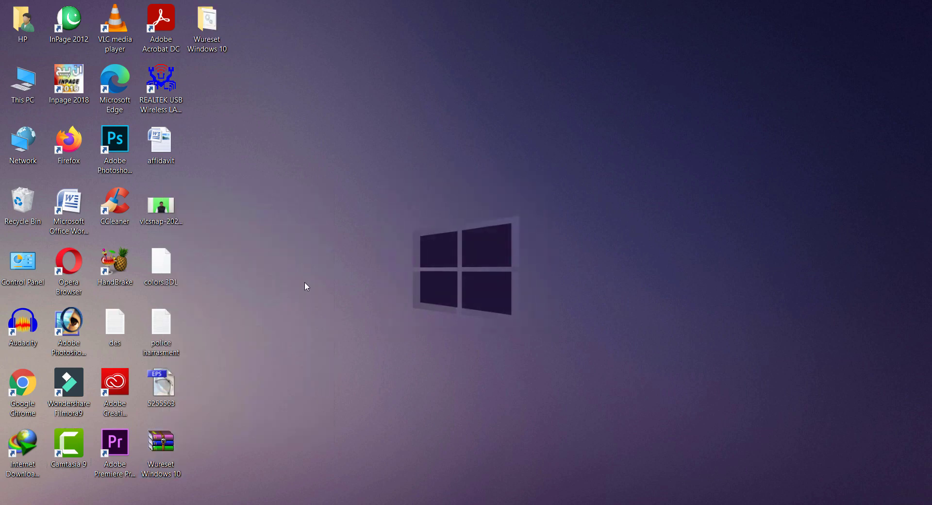
double_click(207, 25)
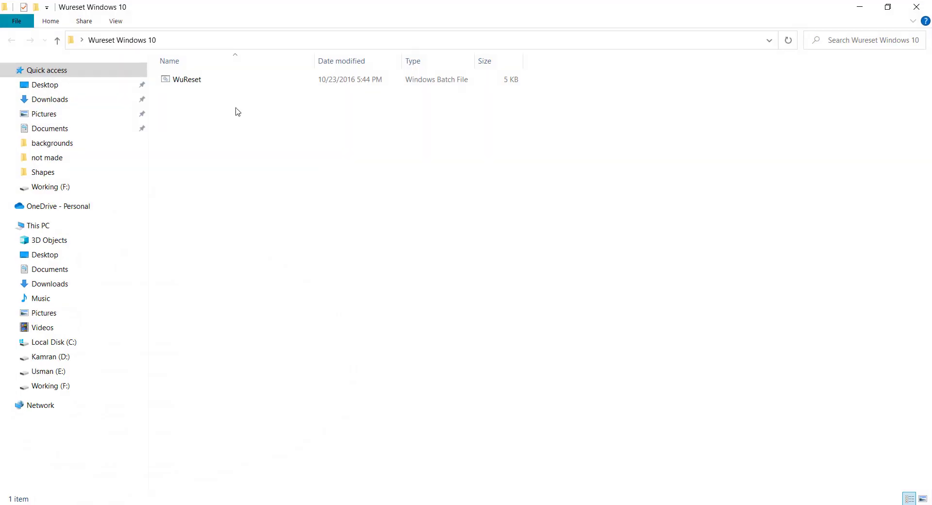
right_click(188, 80)
left_click(238, 130)
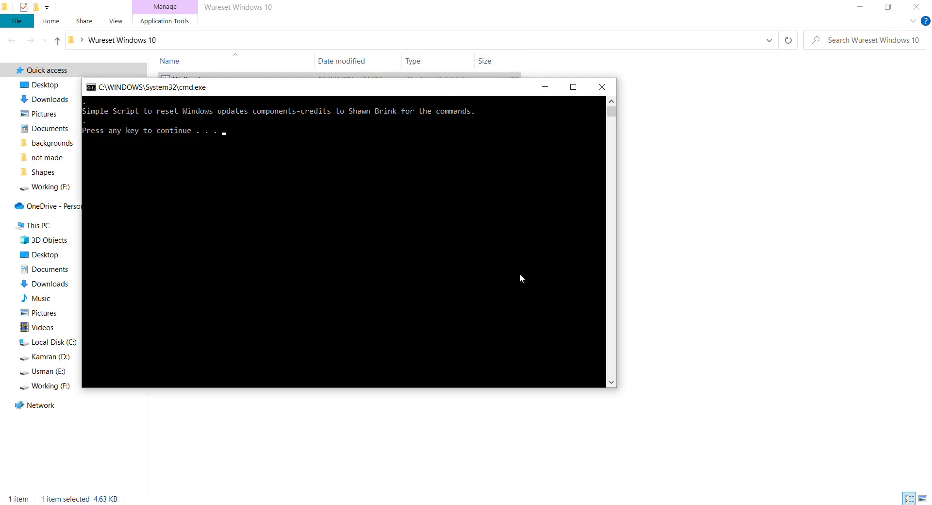
Continue the WuReset script past its prompt and close its window after services stop and DNS flushes.
key("Return")
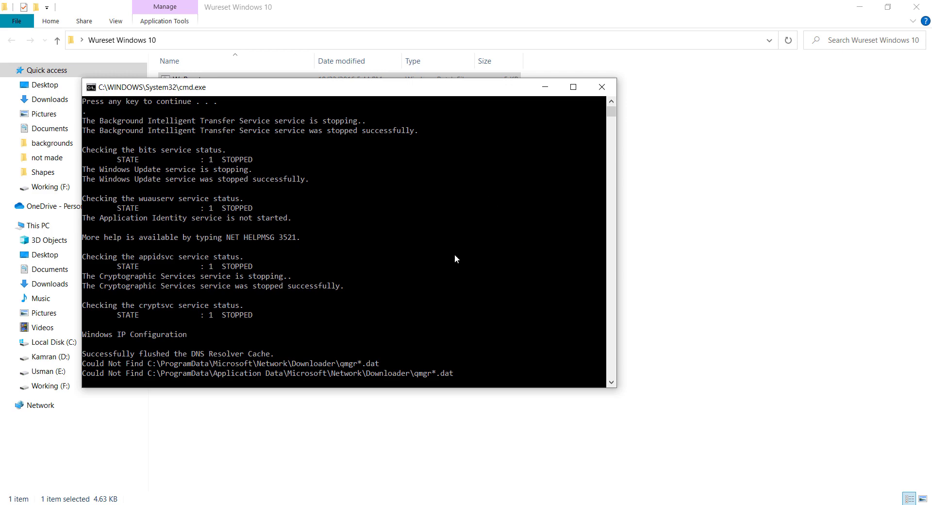
left_click(602, 87)
Close the Wureset folder and the article tab, then search Start for 're' to find Registry Editor.
left_click(916, 6)
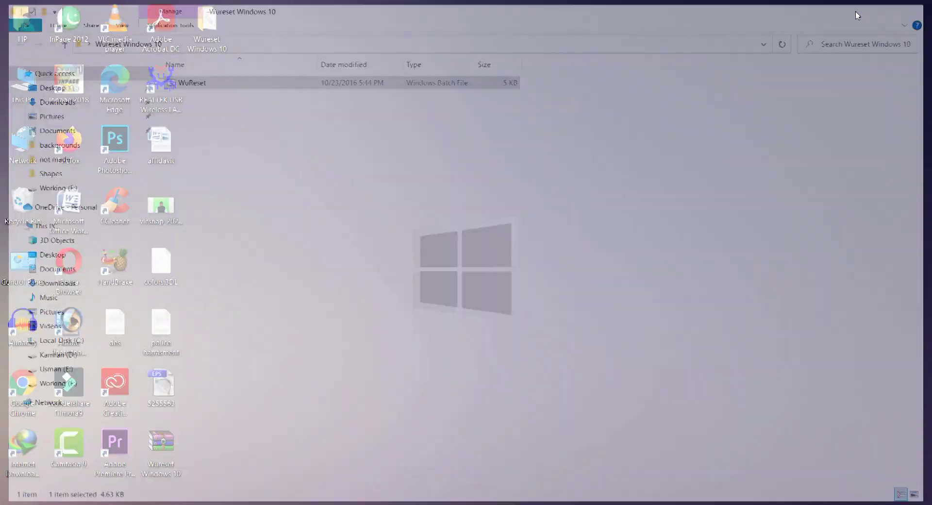
key("super")
left_click(15, 492)
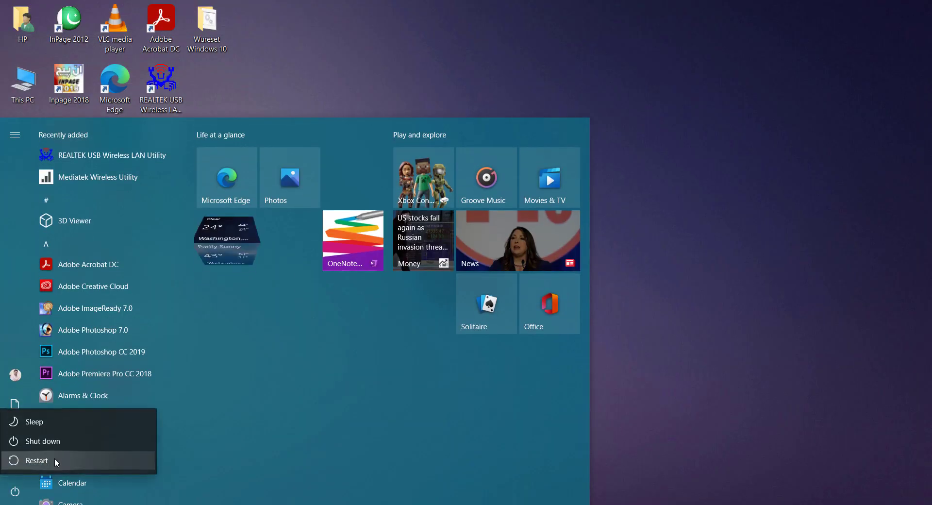
key("Escape")
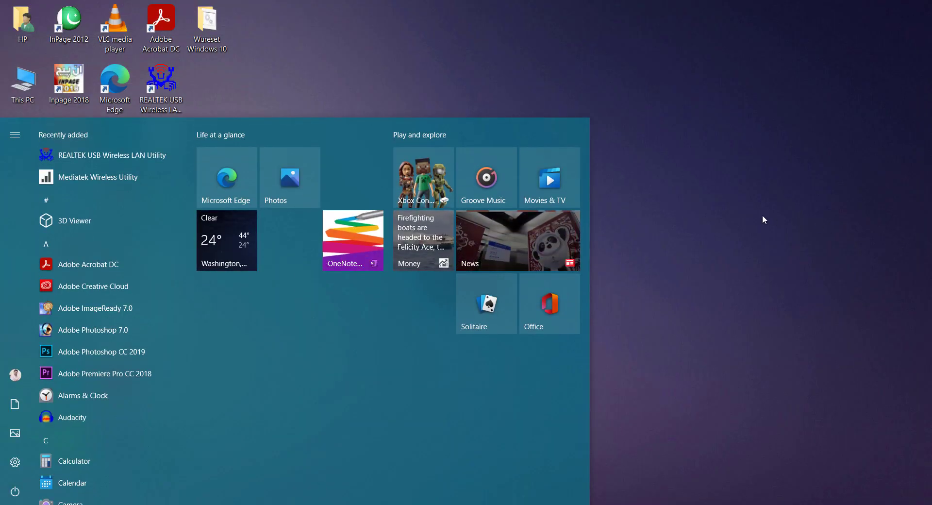
key("Escape")
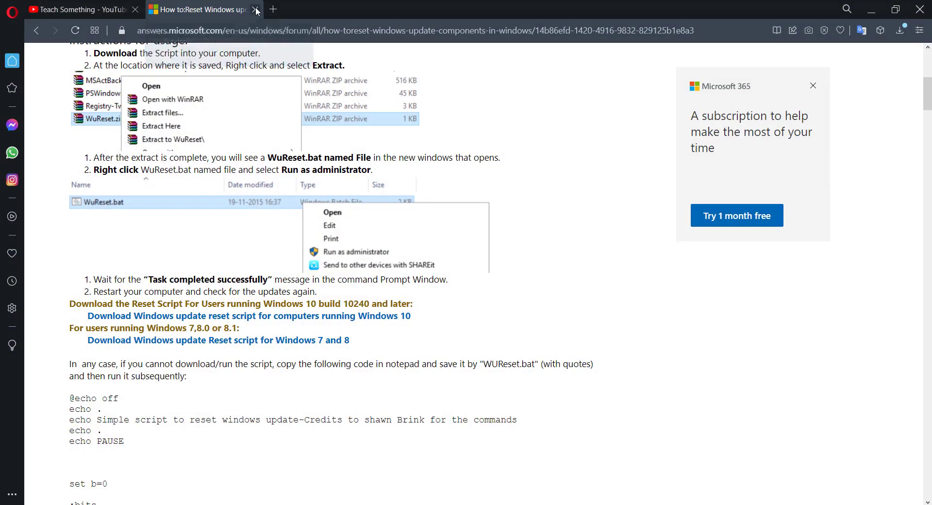
left_click(255, 9)
left_click(81, 495)
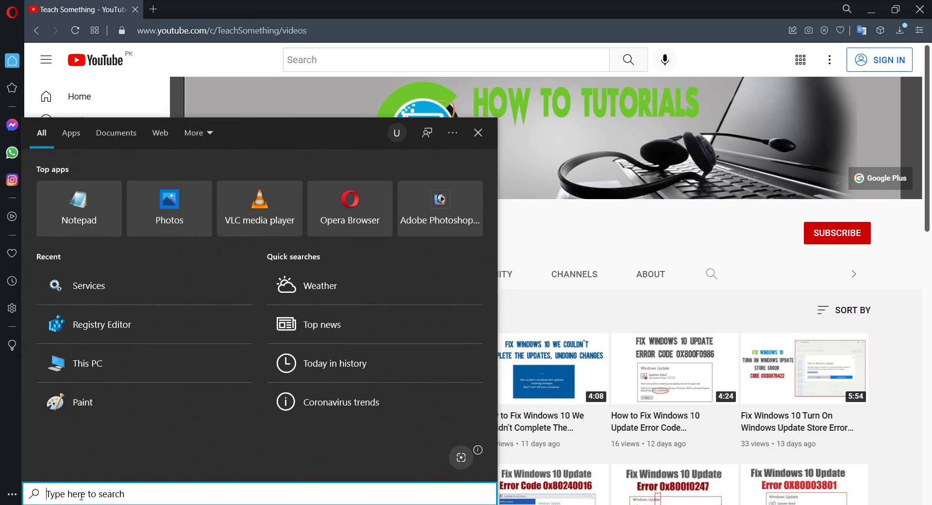
type("re")
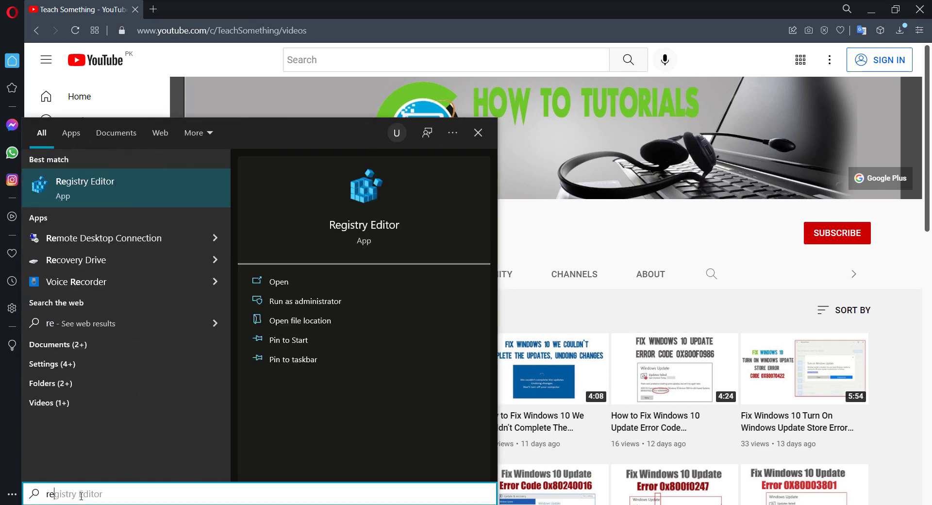
Launch Registry Editor as administrator and collapse the previously open SYSTEM tree back to HKEY_LOCAL_MACHINE.
right_click(141, 187)
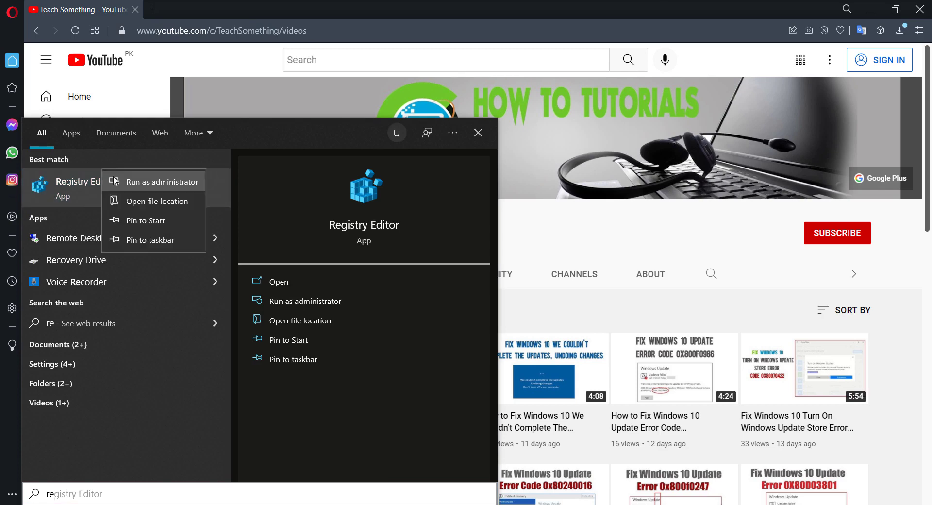
left_click(269, 291)
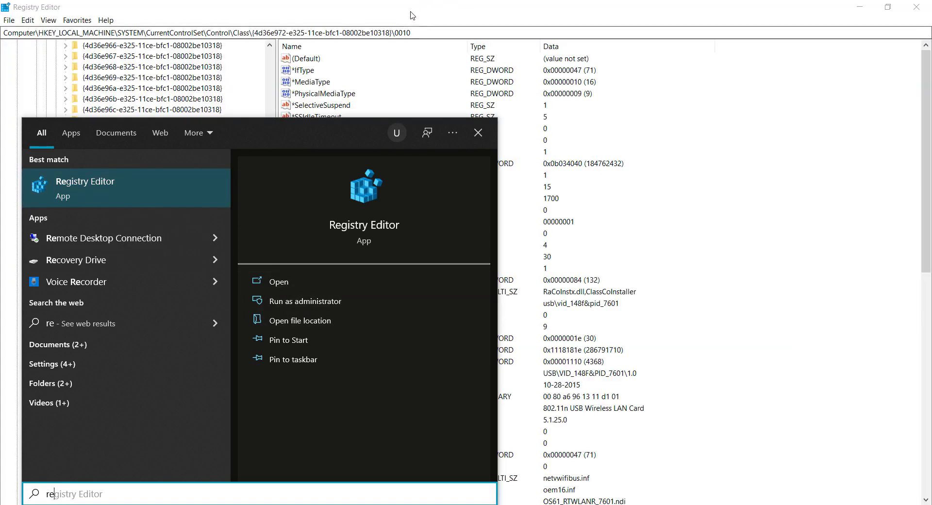
left_click(412, 15)
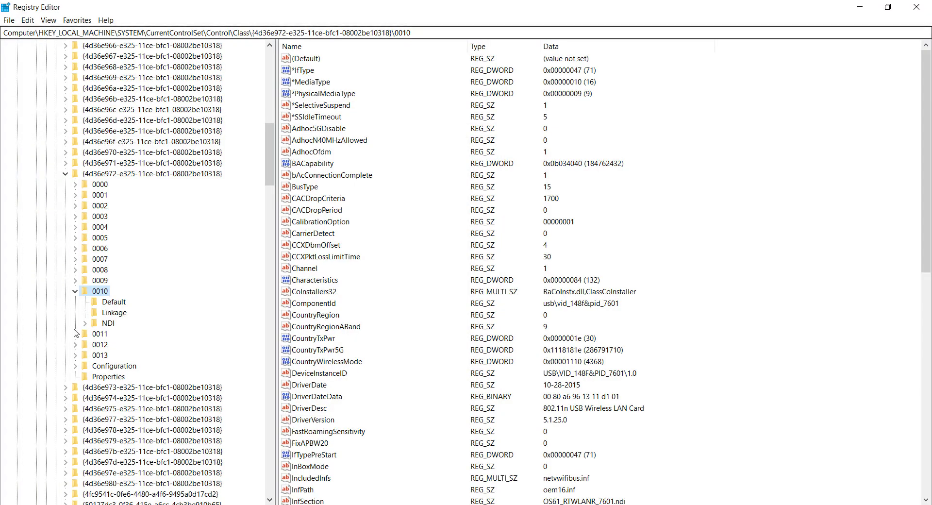
left_click(65, 173)
scroll(58, 170, "up", 11)
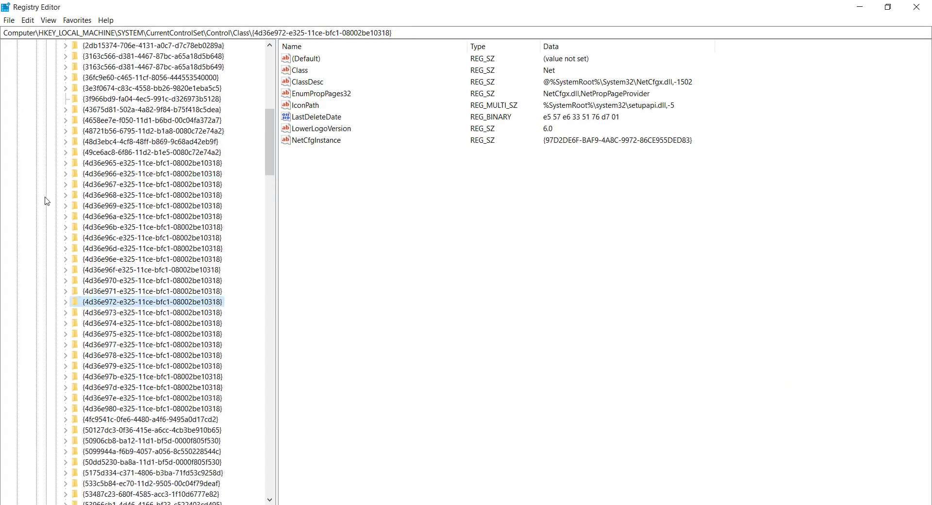
scroll(10, 191, "up", 6)
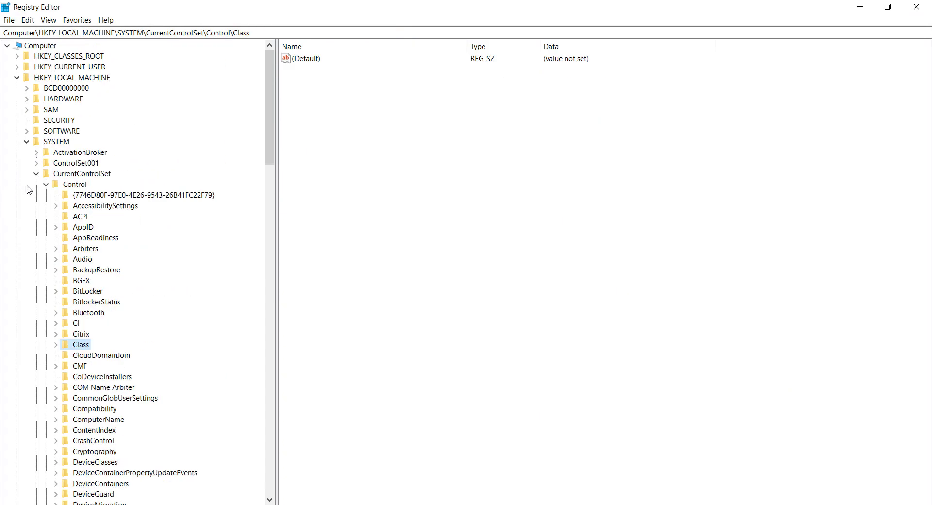
left_click(46, 184)
left_click(37, 174)
left_click(27, 141)
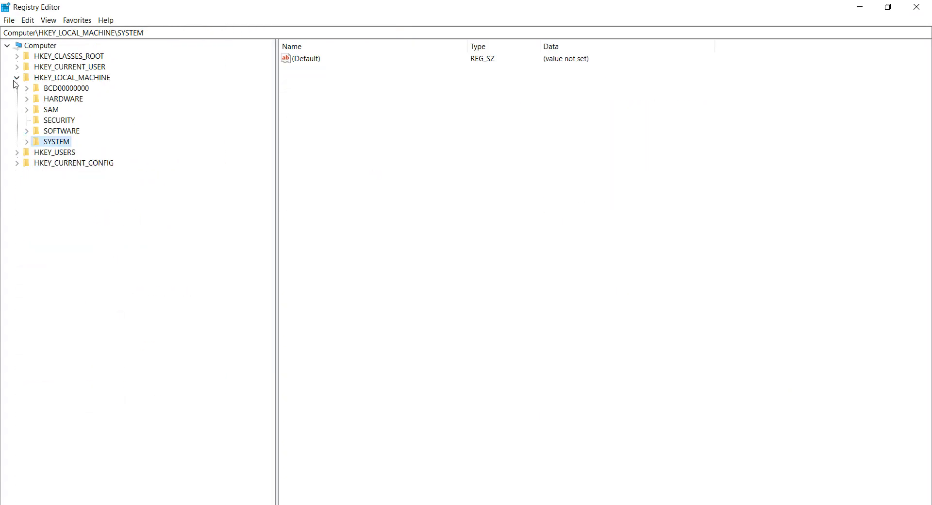
left_click(17, 77)
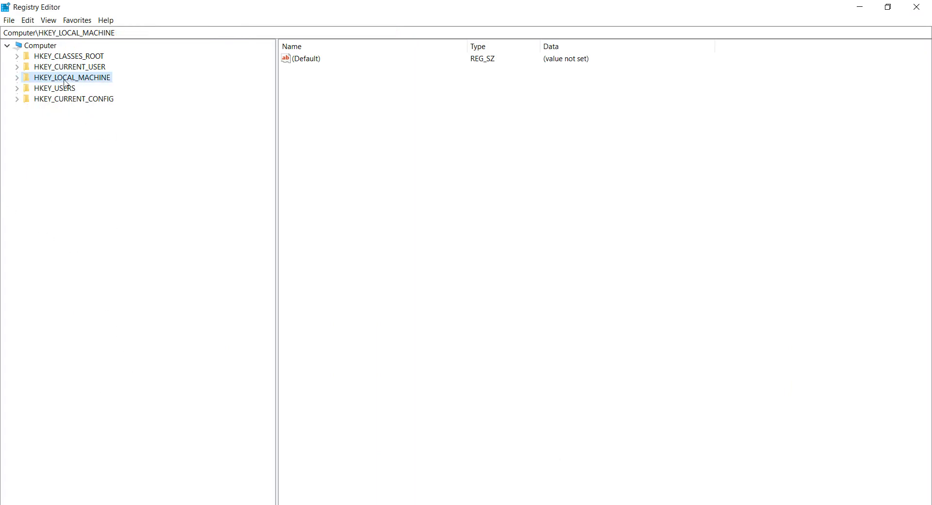
Expand HKEY_LOCAL_MACHINE\SOFTWARE\Microsoft\Windows to list its subkeys.
left_click(17, 78)
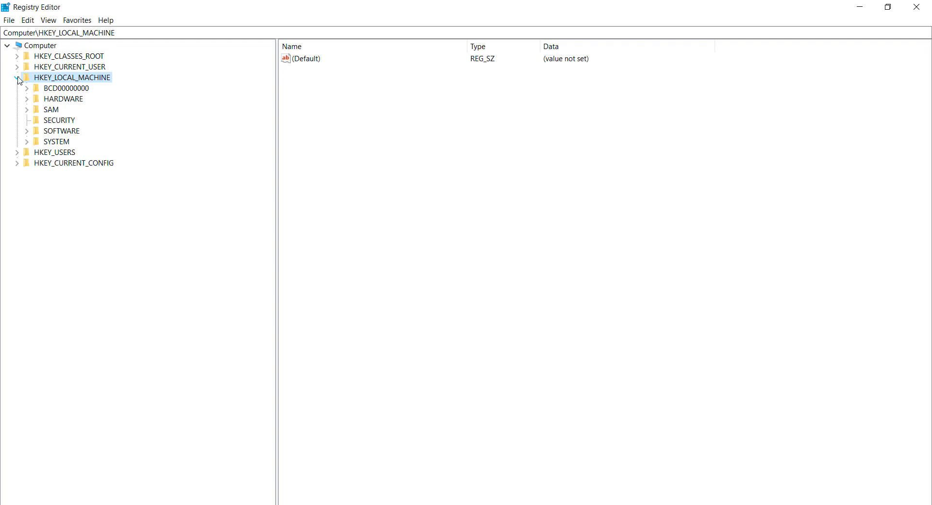
left_click(56, 133)
left_click(27, 131)
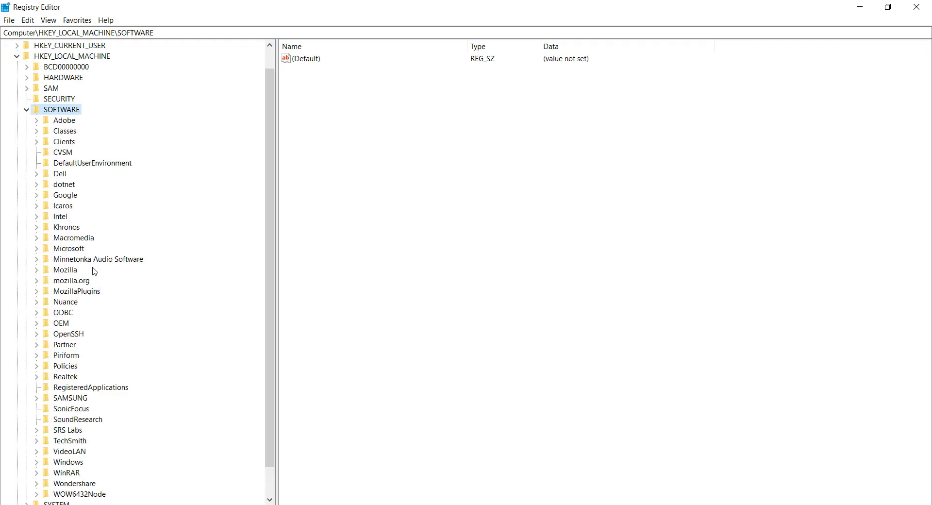
scroll(90, 319, "down", 1)
scroll(90, 316, "up", 1)
left_click(70, 249)
left_click(37, 249)
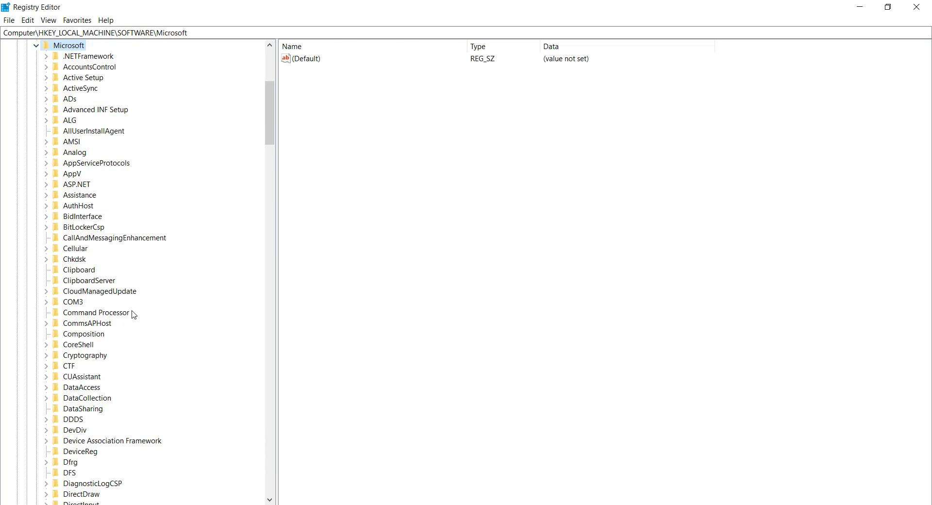
scroll(97, 352, "down", 6)
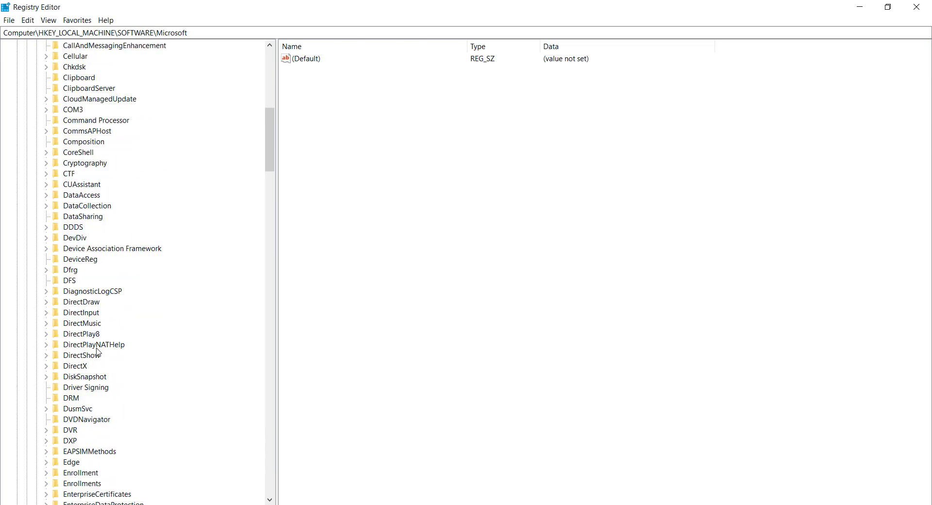
scroll(97, 352, "down", 20)
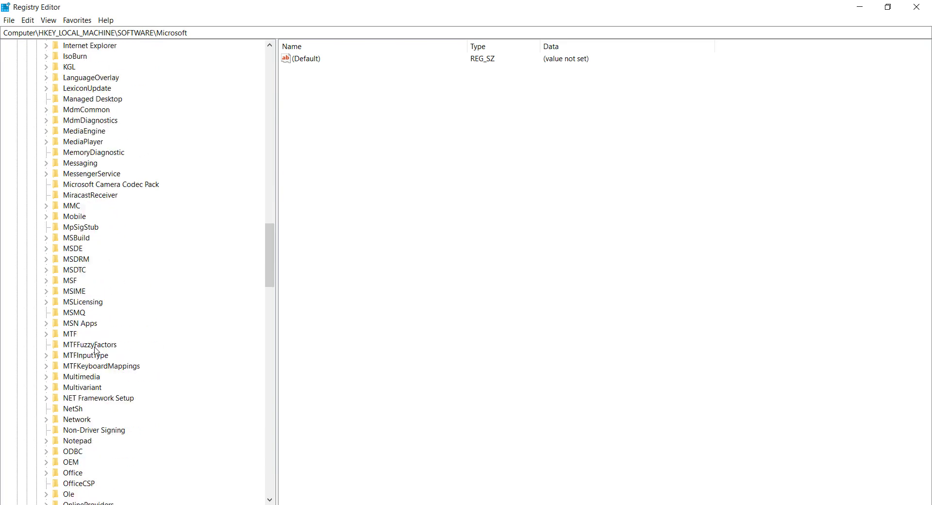
scroll(95, 350, "down", 20)
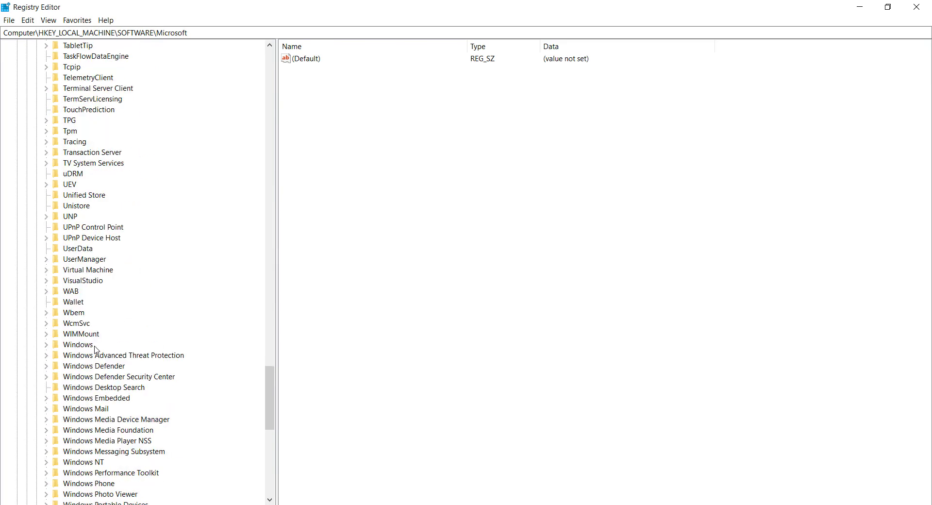
scroll(96, 349, "down", 3)
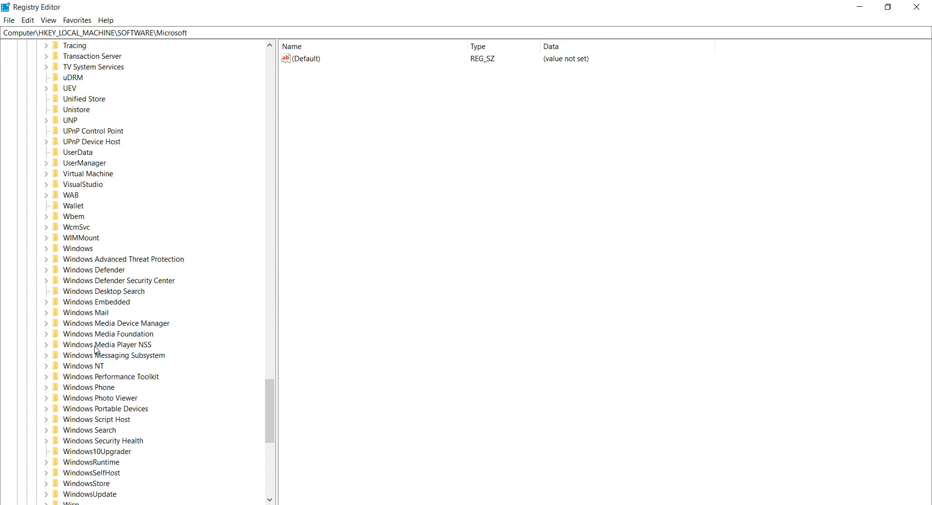
left_click(80, 249)
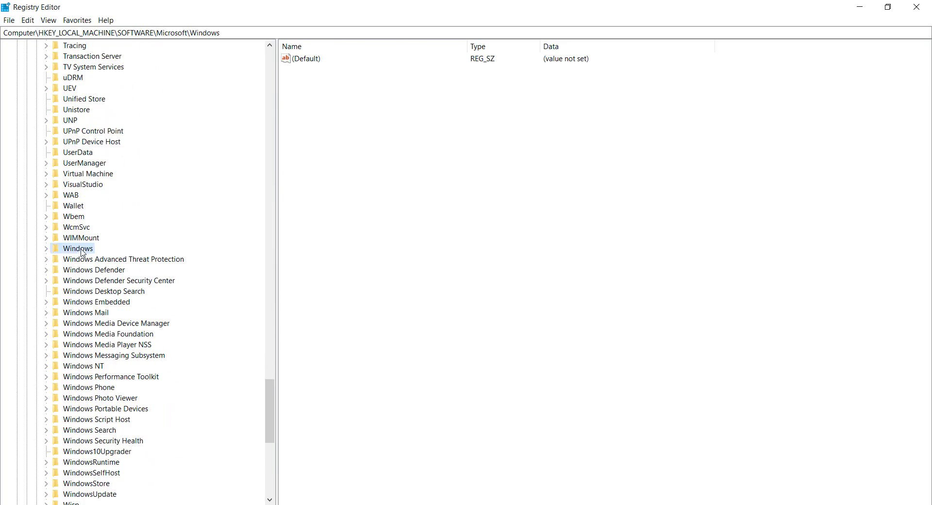
left_click(47, 248)
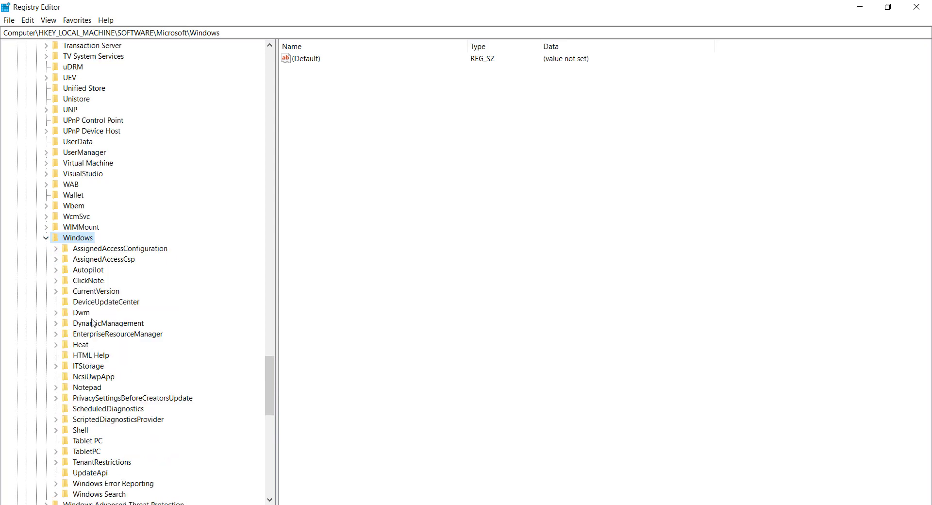
Check that ProgramFilesDir under CurrentVersion reads C:\Program Files and close it unchanged.
left_click(96, 291)
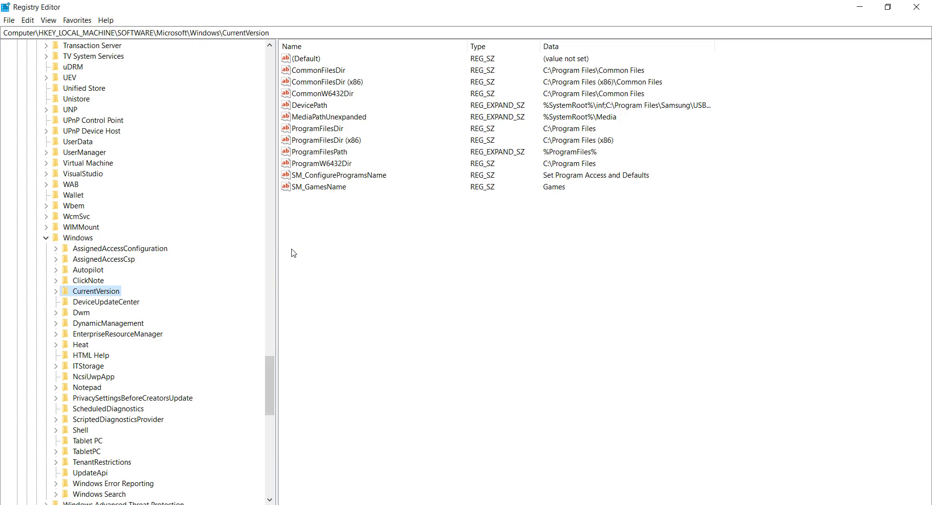
double_click(317, 129)
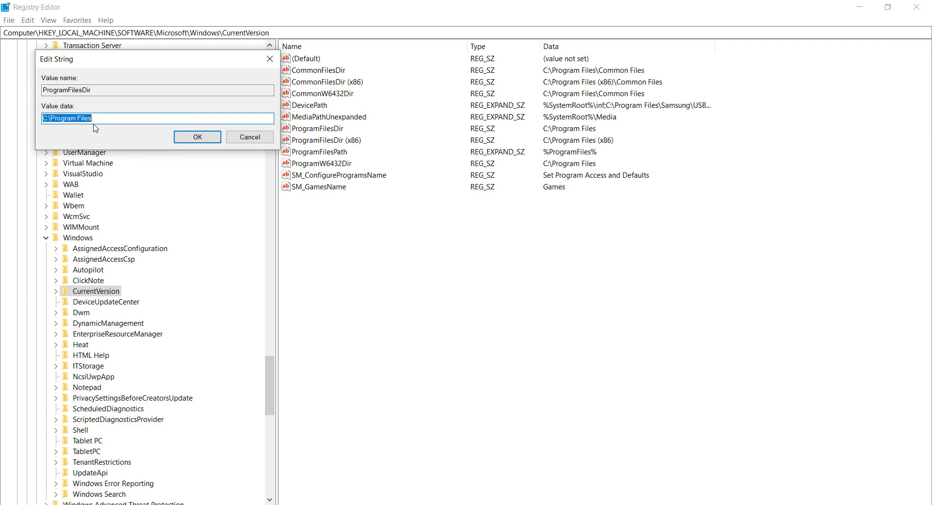
left_click(198, 137)
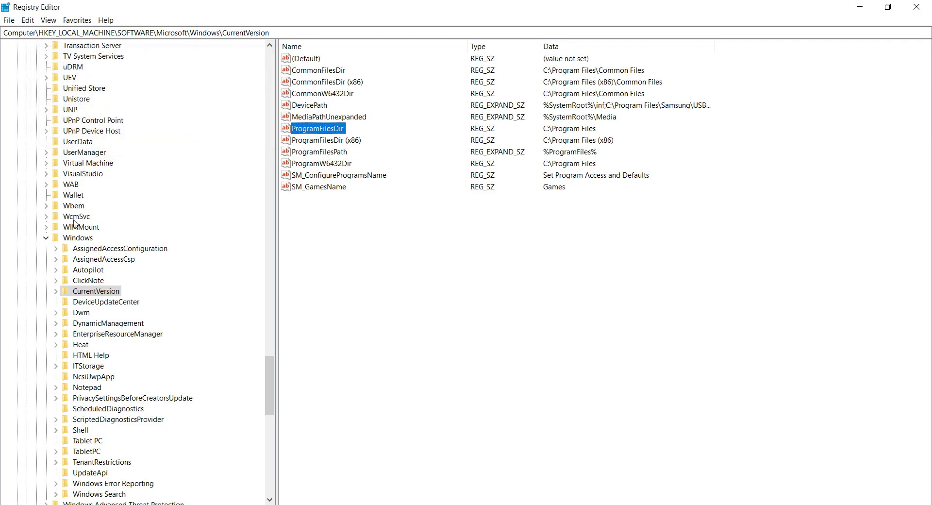
Collapse the Windows, Microsoft, SOFTWARE and HKEY_LOCAL_MACHINE keys back to the root hives.
left_click(46, 237)
scroll(51, 239, "up", 20)
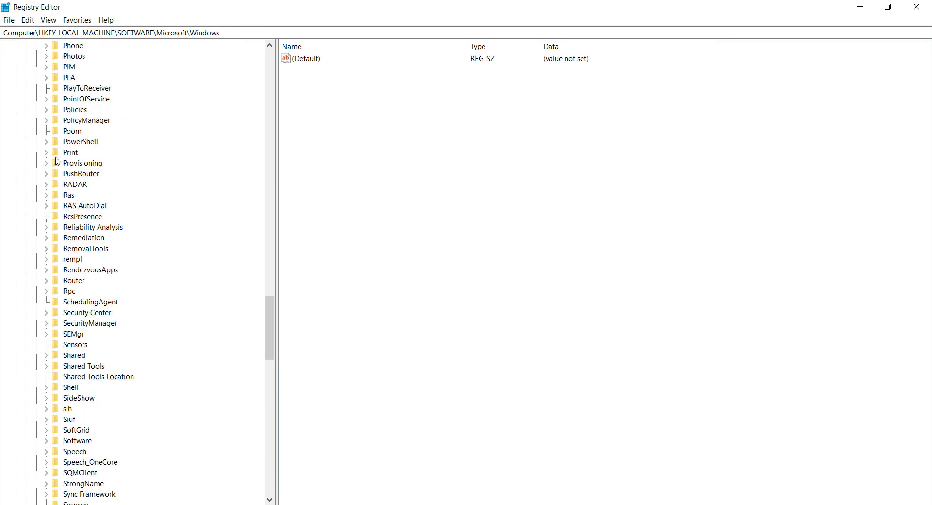
scroll(57, 160, "up", 20)
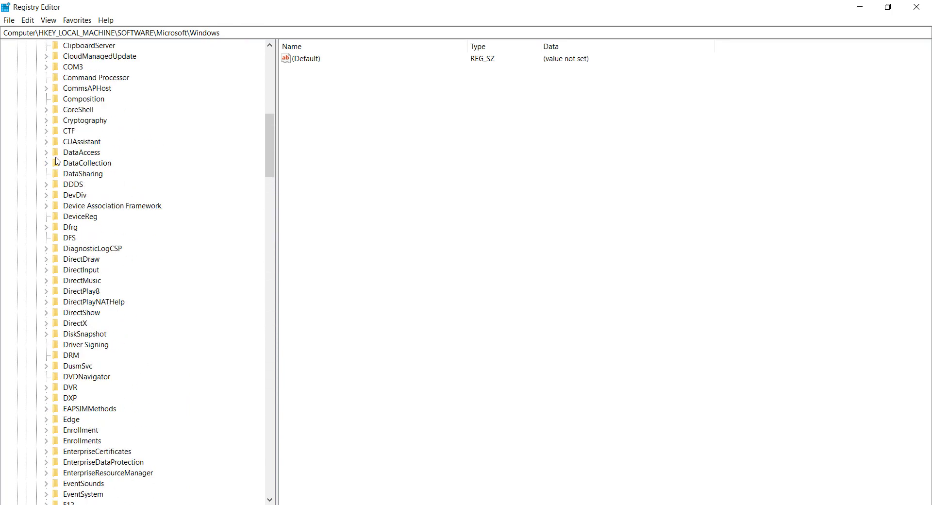
left_click(37, 164)
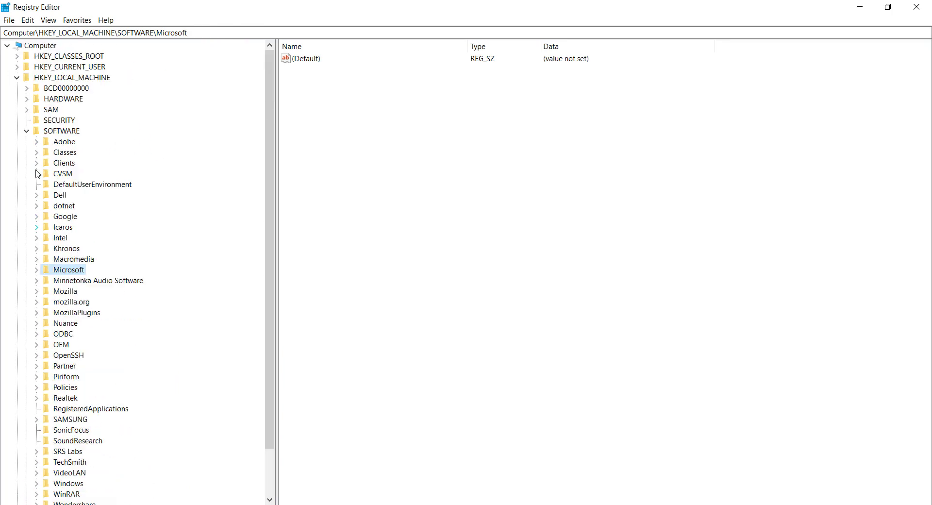
left_click(27, 130)
left_click(17, 78)
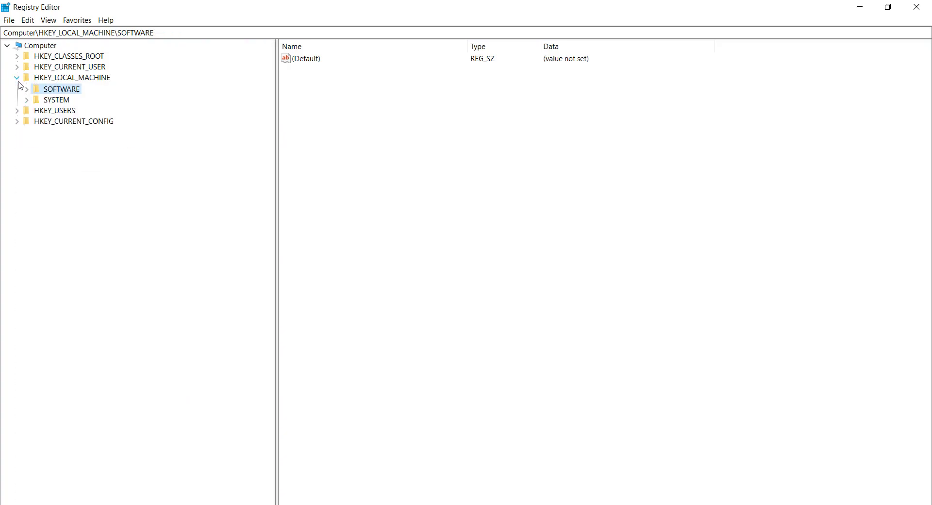
Close Registry Editor and dismiss the Start menu's power options.
left_click(917, 7)
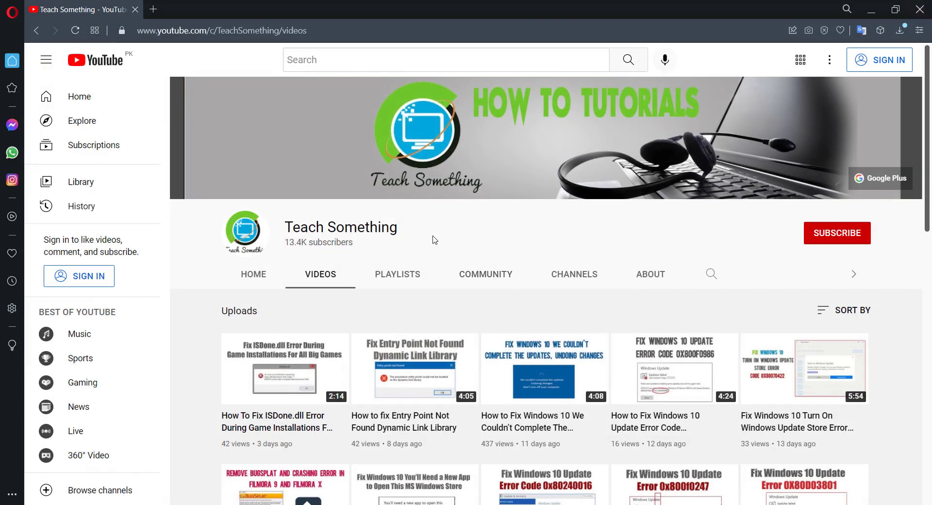
key("super")
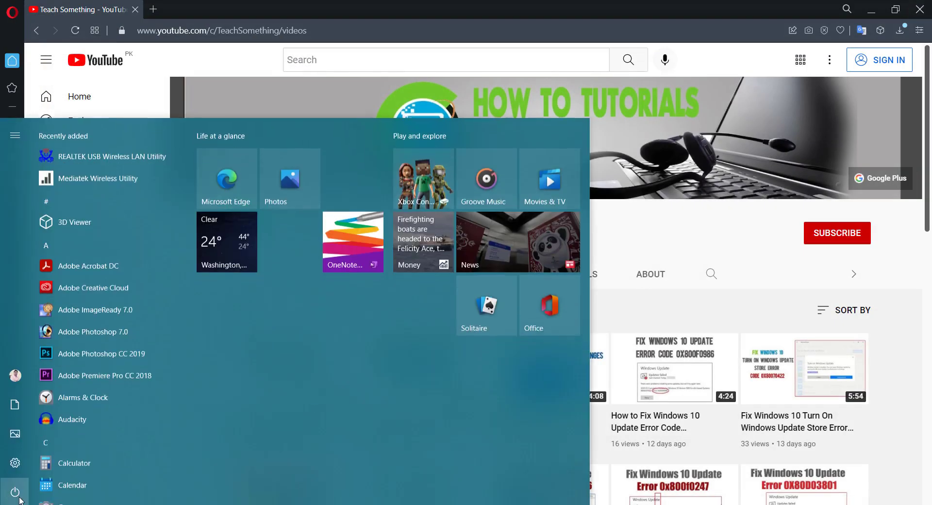
left_click(15, 491)
key("Escape")
key("Escape")
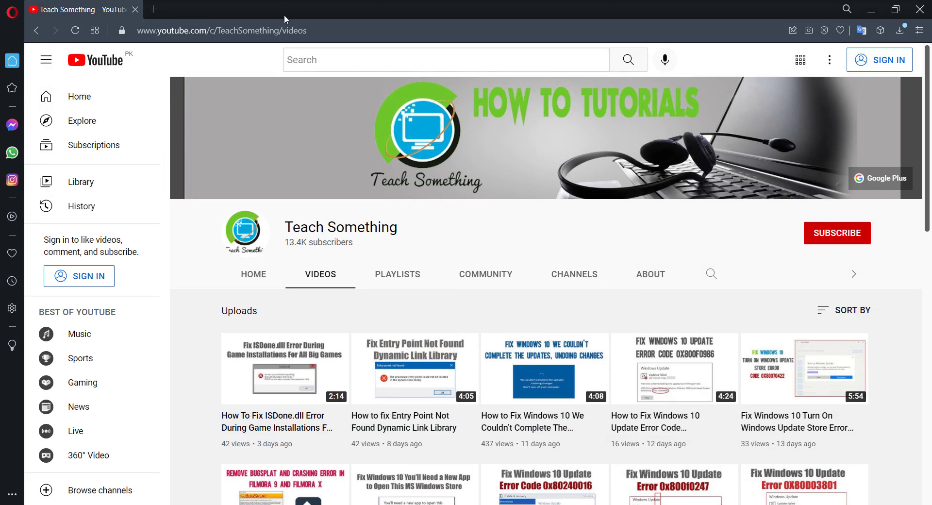
Search Google for 'windows 10 download' in a new Opera tab.
left_click(153, 9)
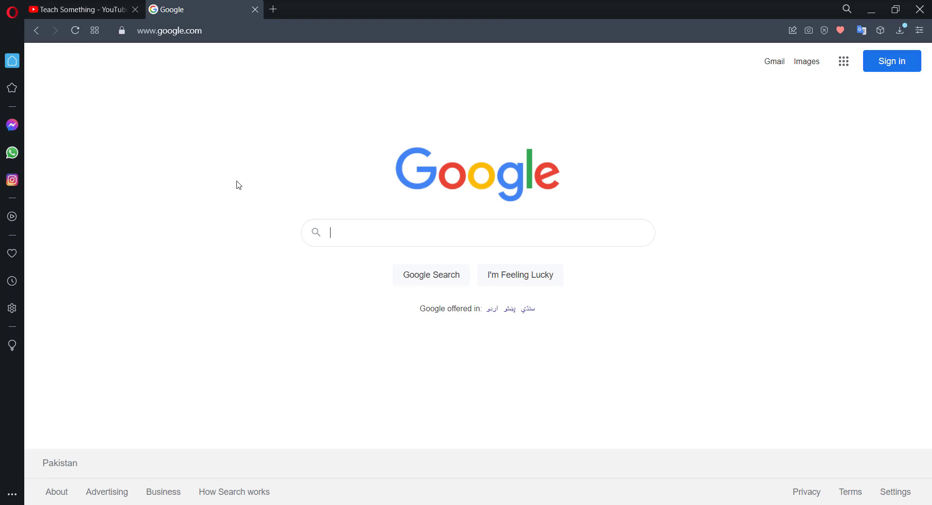
type("d")
key("BackSpace")
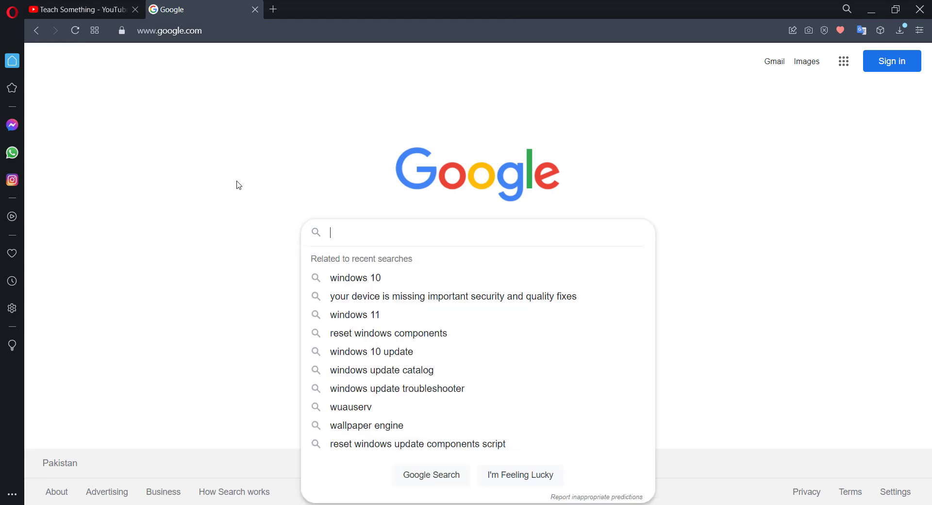
type("windows ")
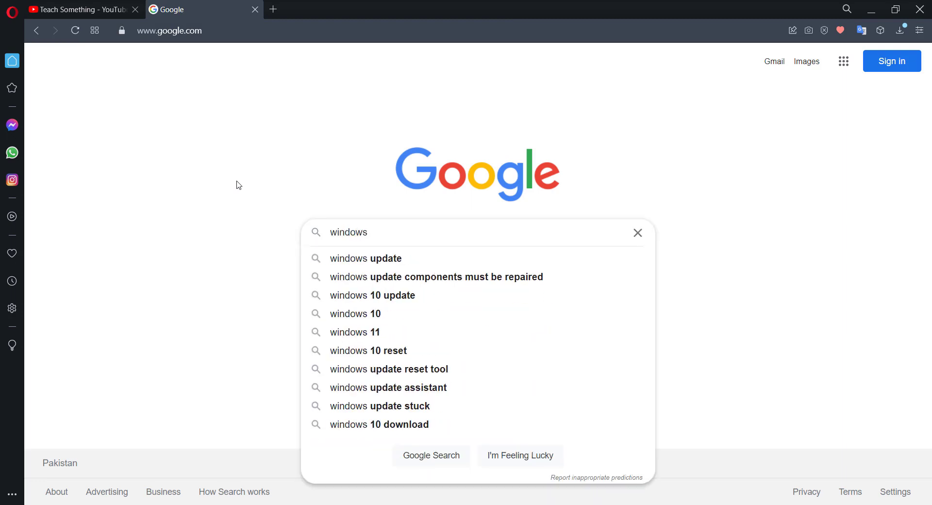
type("10 d")
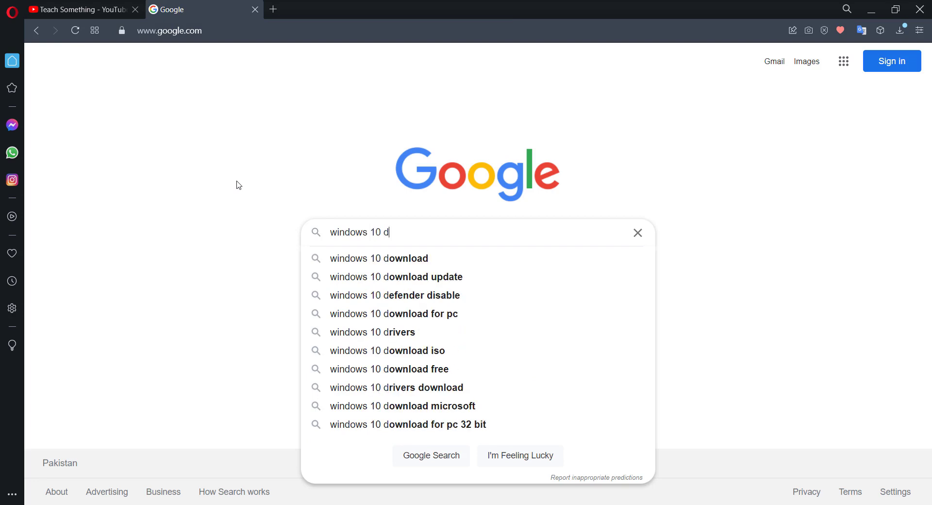
type("ownload")
key("Return")
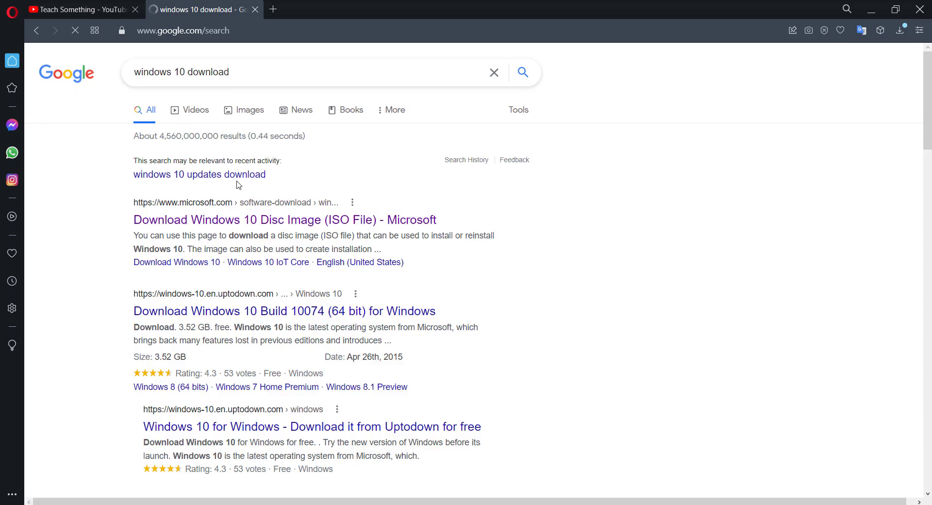
Open Microsoft's Download Windows 10 page and save MediaCreationTool21H2.exe via Download tool now.
left_click(201, 223)
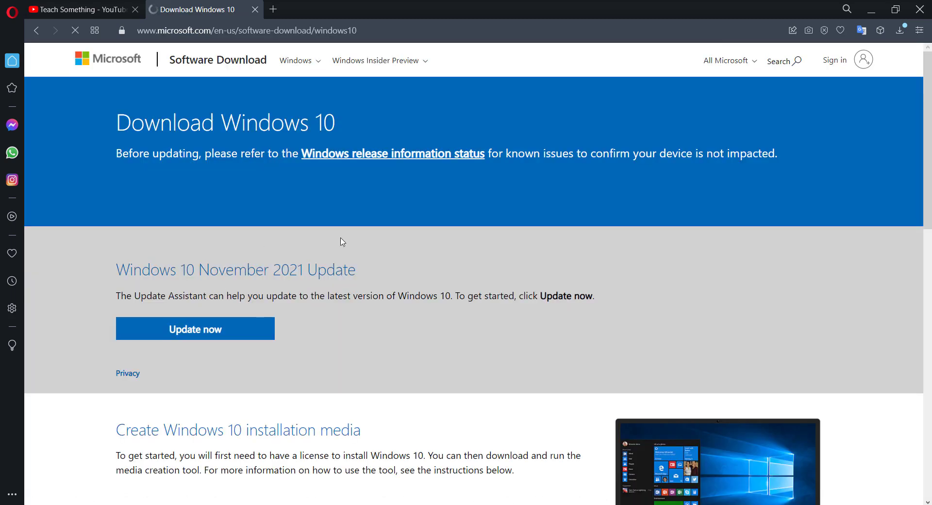
scroll(233, 296, "down", 5)
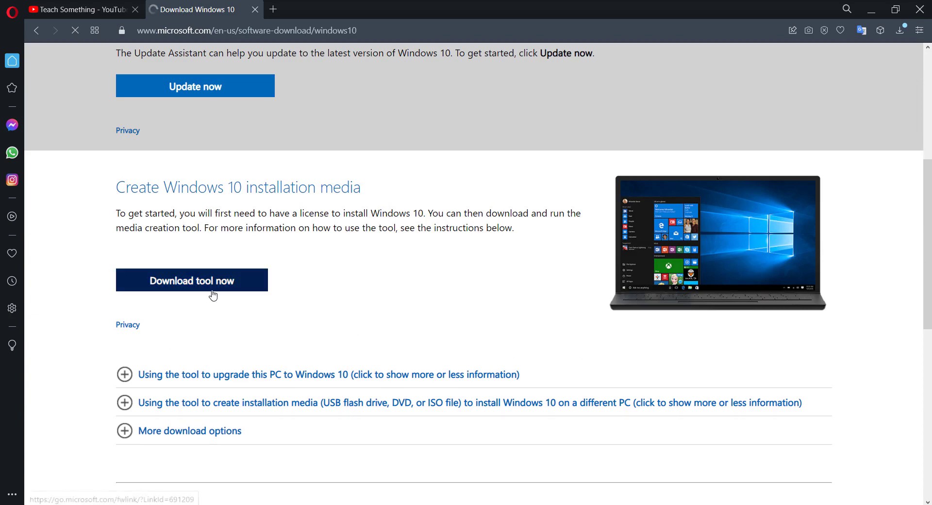
left_click(230, 288)
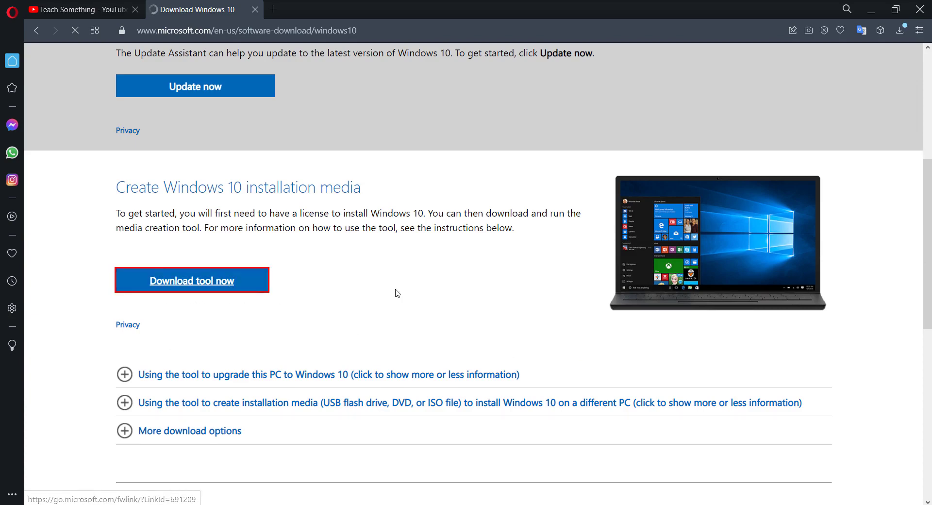
left_click(364, 271)
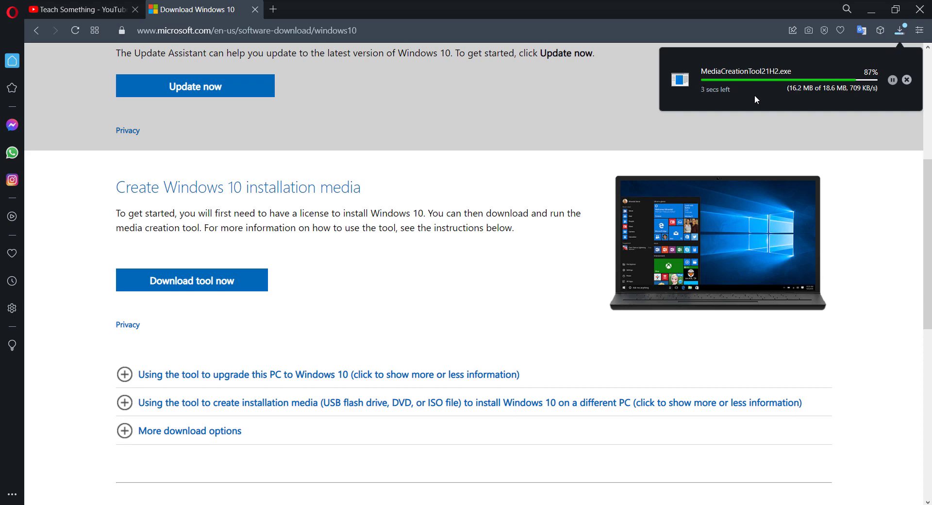
Run MediaCreationTool21H2.exe from Downloads as administrator and accept its license terms.
left_click(906, 80)
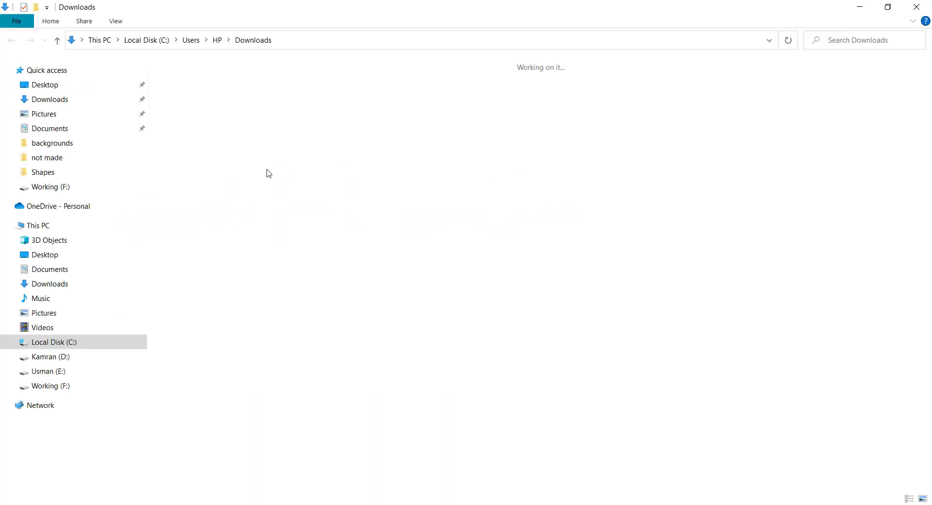
right_click(170, 108)
left_click(201, 131)
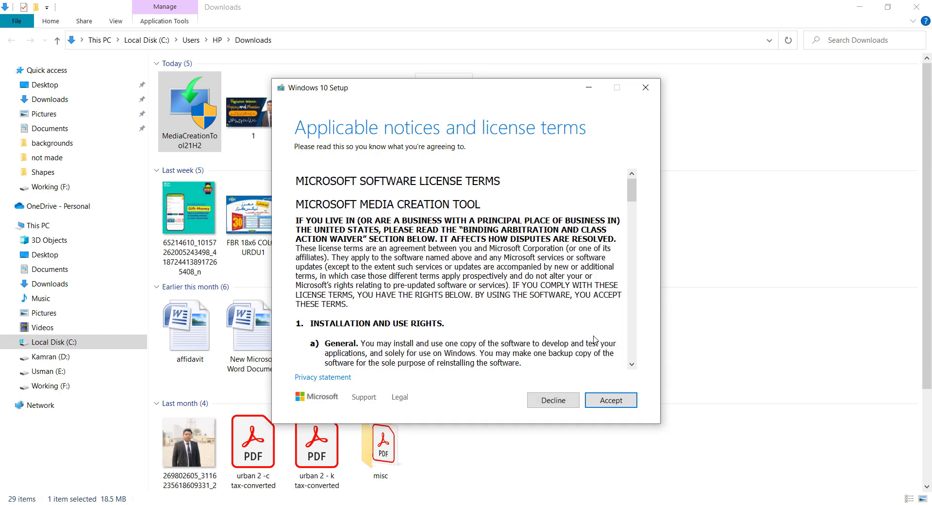
left_click(606, 403)
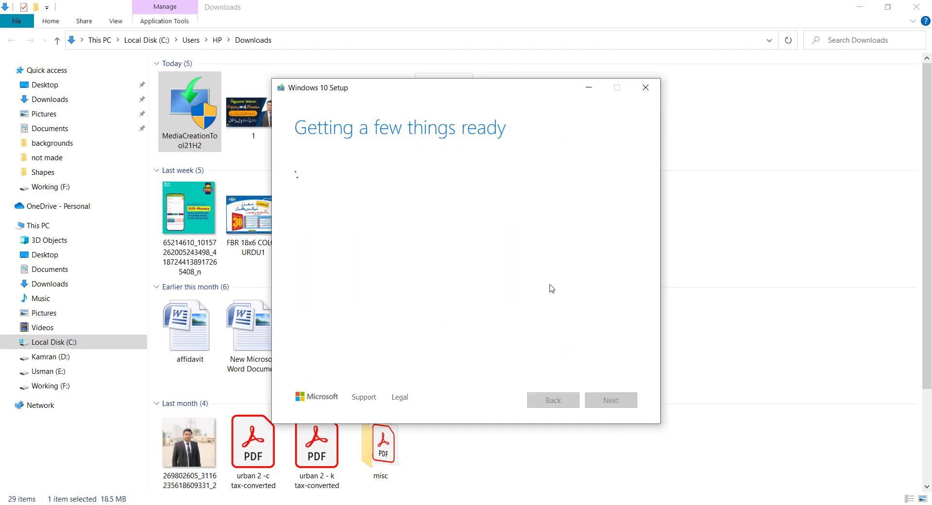